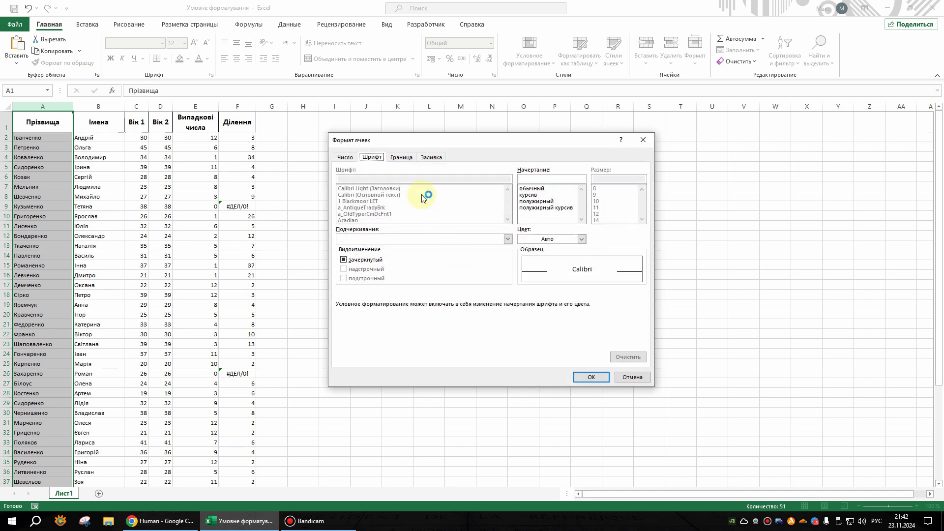
# Step: Give the column A rule for text ending with "ко" a standard light green fill and apply the rule
pyautogui.click(422, 163)
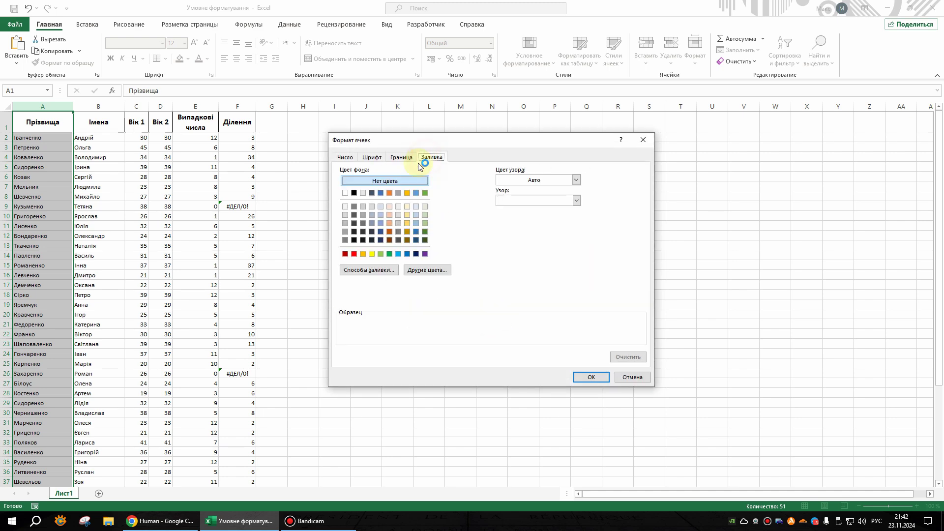
pyautogui.click(382, 252)
pyautogui.click(581, 377)
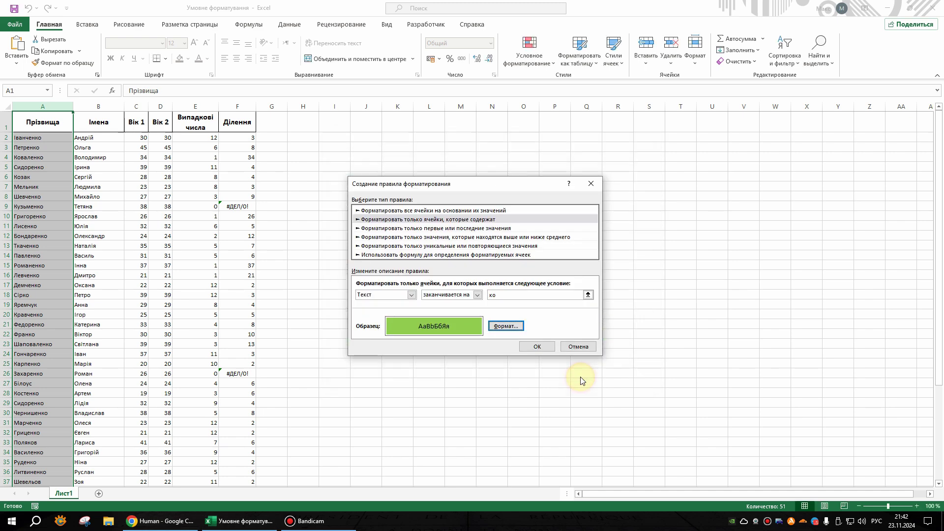
pyautogui.click(537, 346)
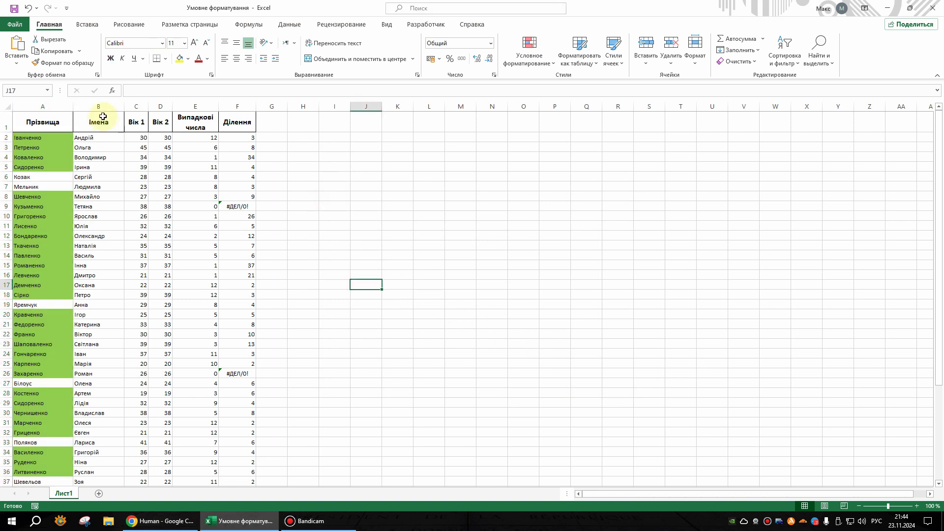
# Step: Start a new conditional formatting rule on column B (Імена) for cells whose text ends with "а"
pyautogui.click(104, 103)
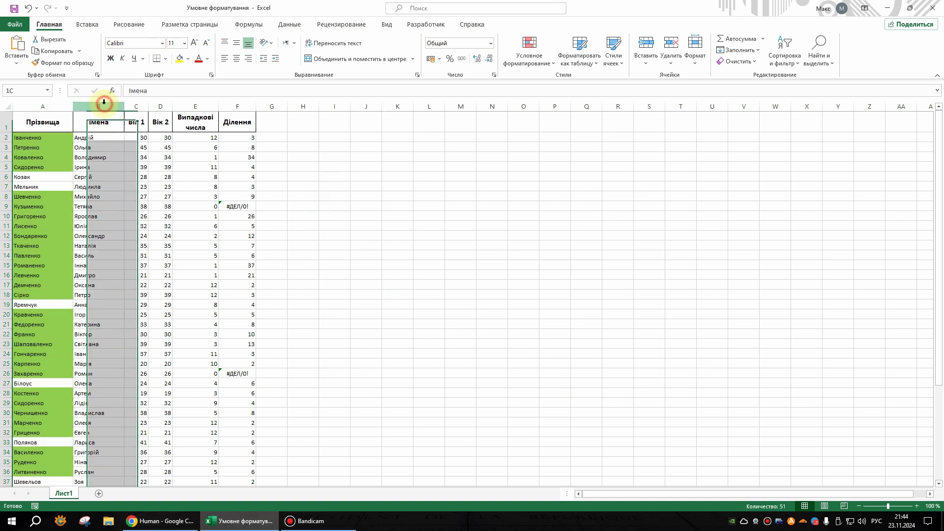
pyautogui.click(545, 61)
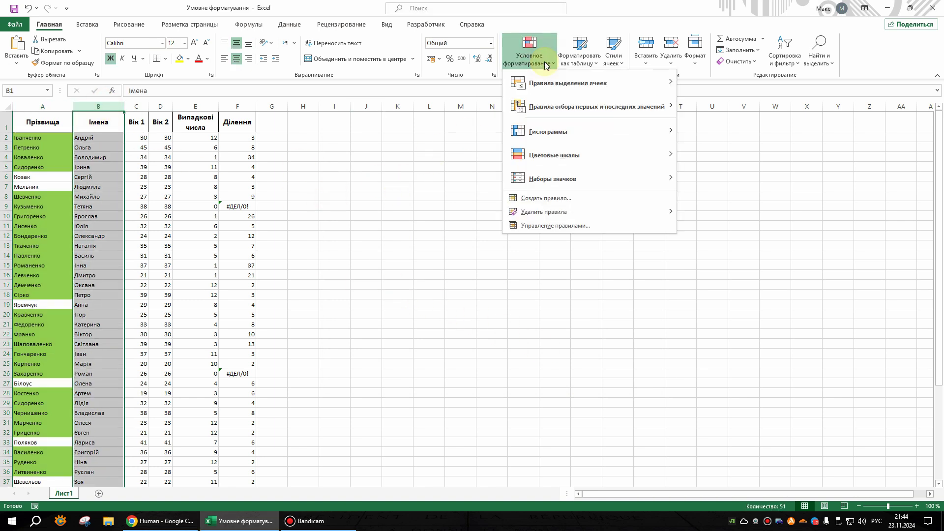
pyautogui.click(545, 198)
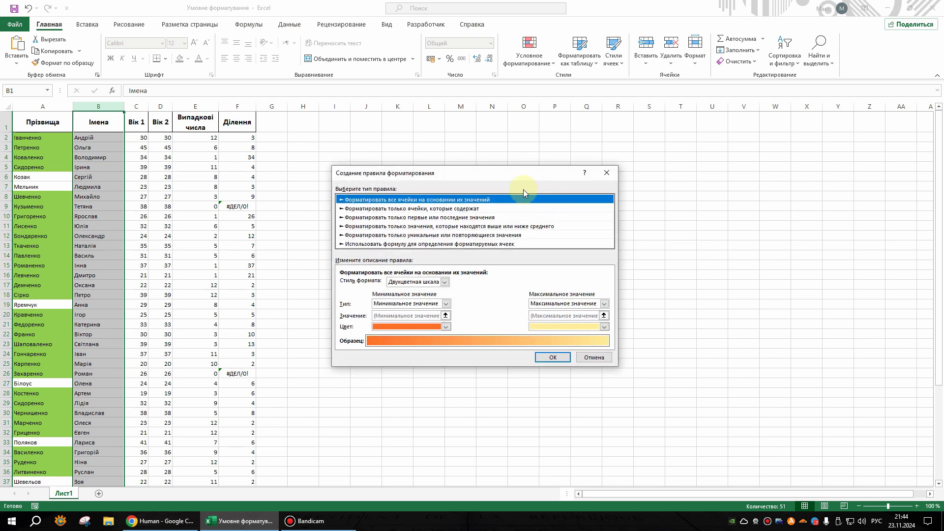
pyautogui.click(403, 209)
pyautogui.click(396, 284)
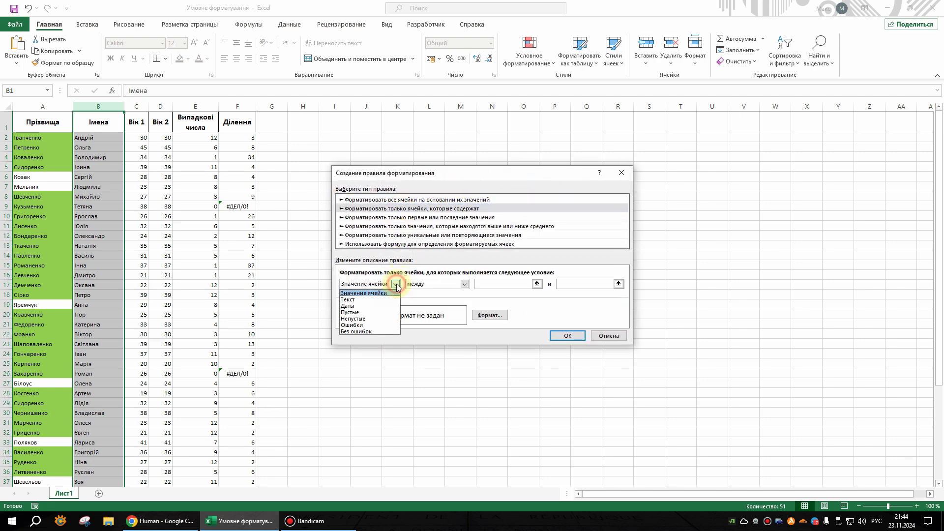
pyautogui.click(349, 299)
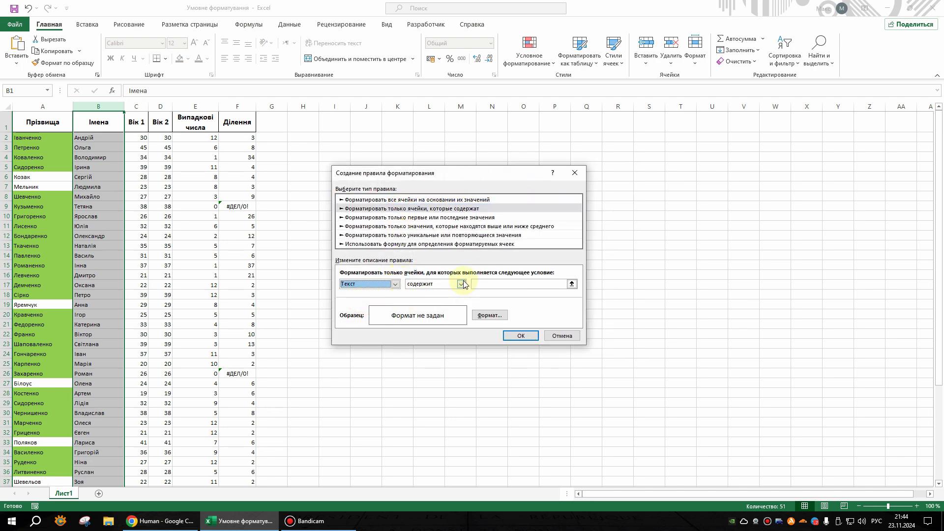
pyautogui.click(462, 285)
pyautogui.click(428, 312)
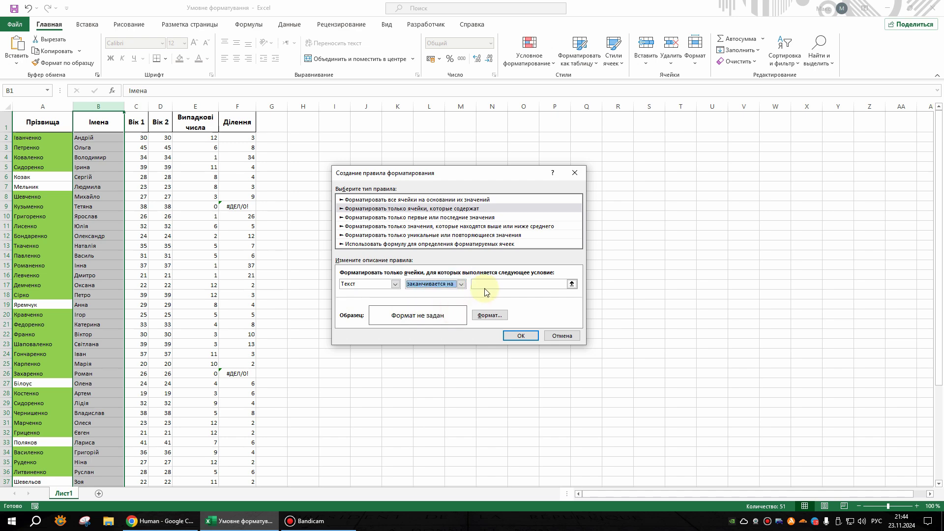
pyautogui.click(484, 283)
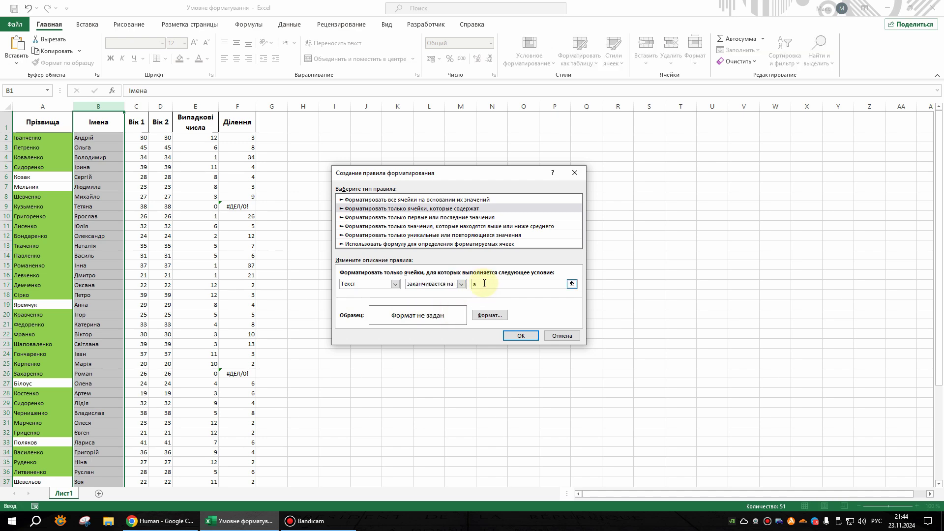
# Step: Set the rule's font colour to standard red and apply the rule to column B
pyautogui.click(484, 315)
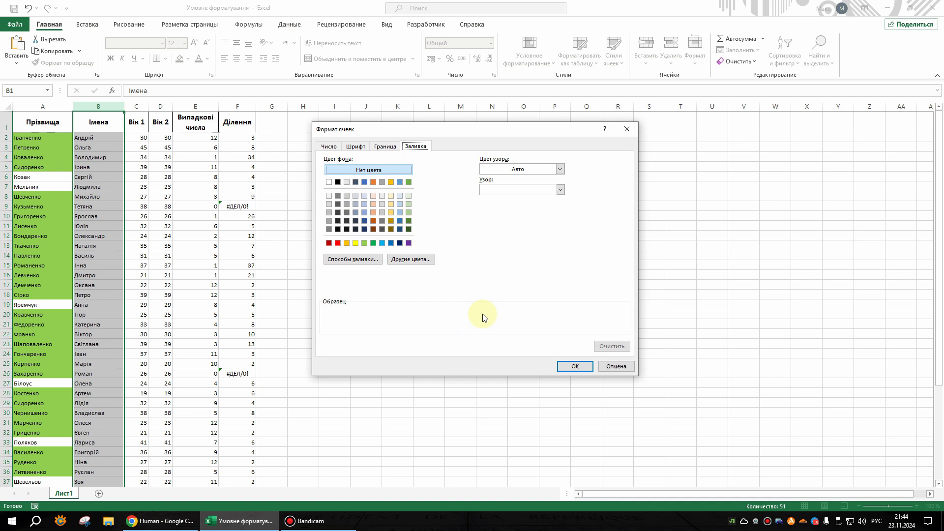
pyautogui.click(353, 147)
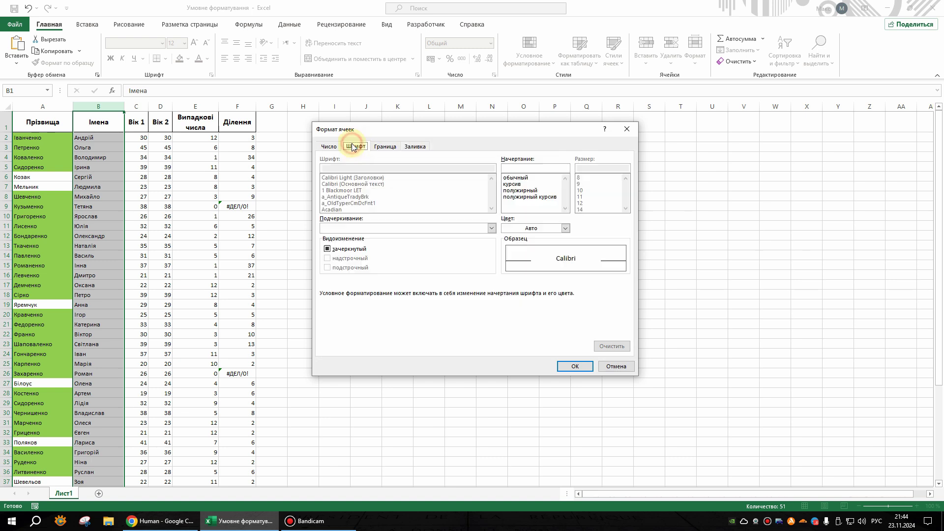
pyautogui.click(566, 228)
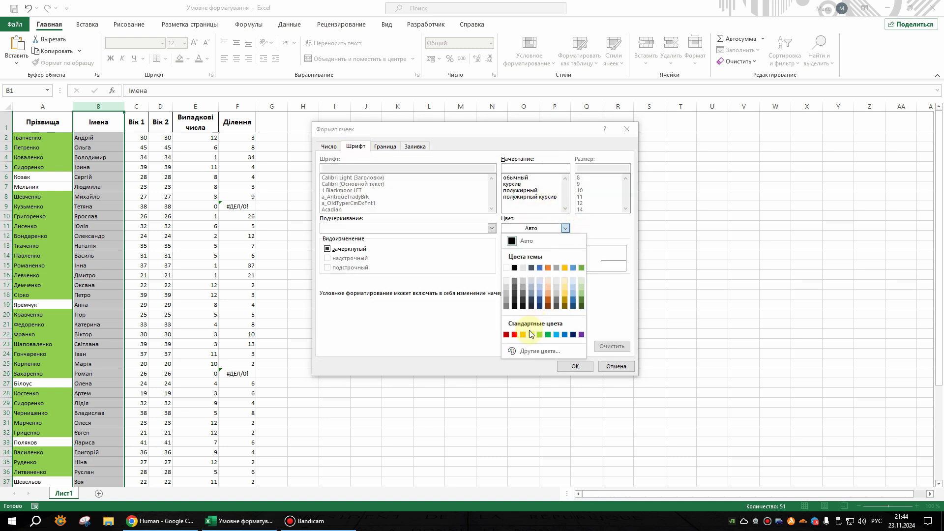
pyautogui.click(514, 335)
pyautogui.click(577, 367)
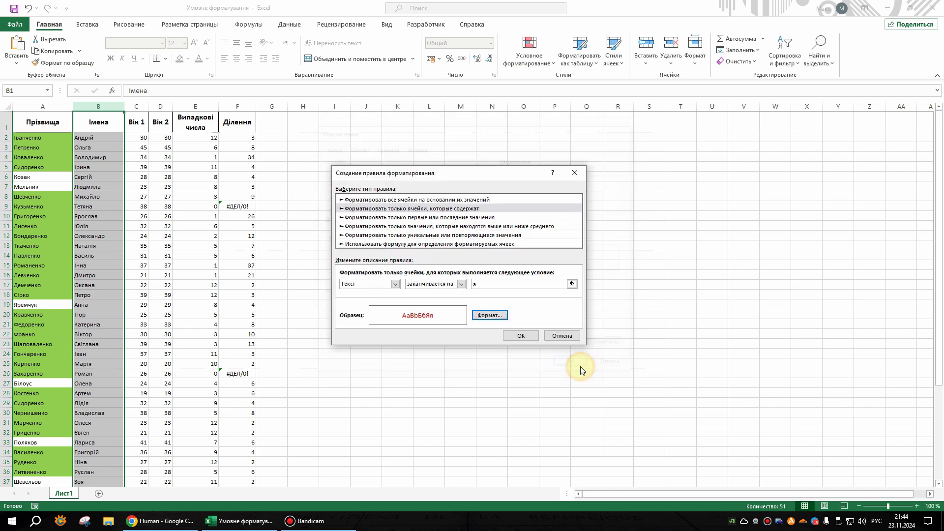
pyautogui.click(521, 336)
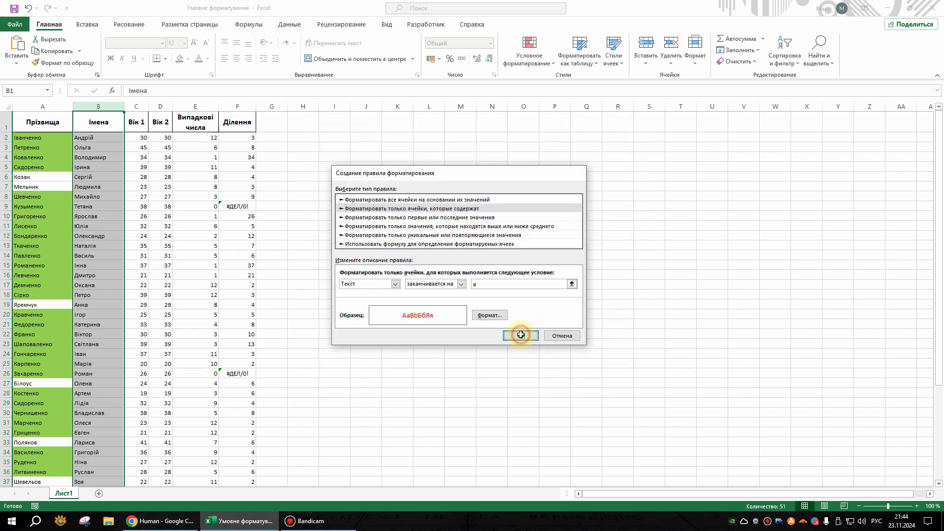
pyautogui.click(334, 294)
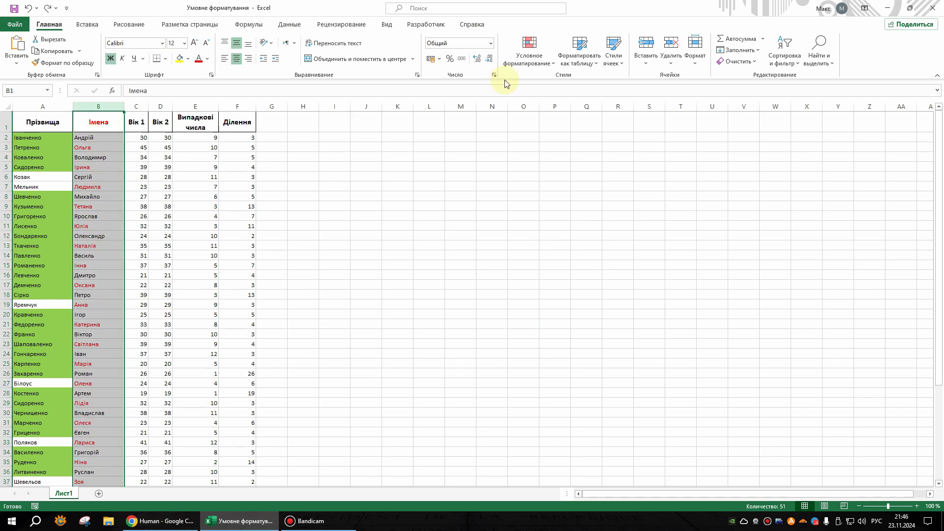
# Step: Start another conditional formatting rule on column B (Імена) for cells whose text ends with "й"
pyautogui.click(538, 55)
pyautogui.click(546, 197)
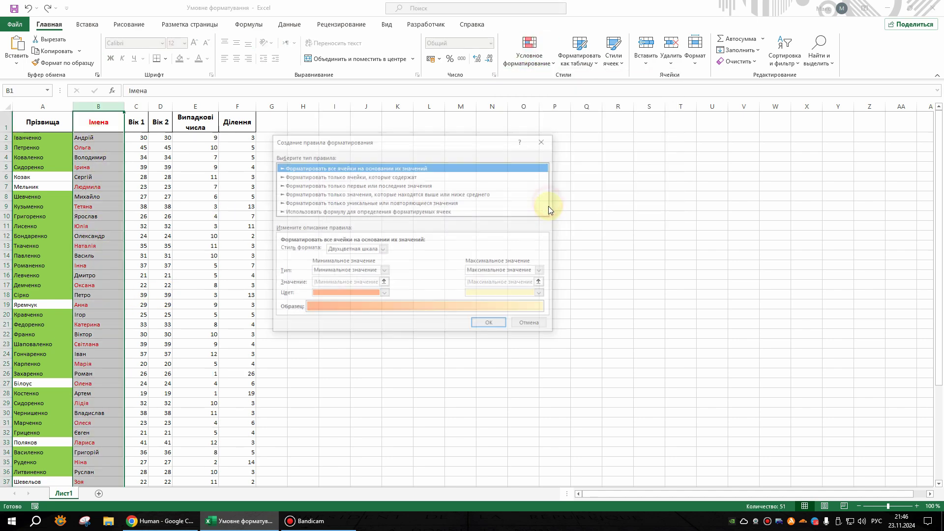
pyautogui.click(344, 177)
pyautogui.click(333, 252)
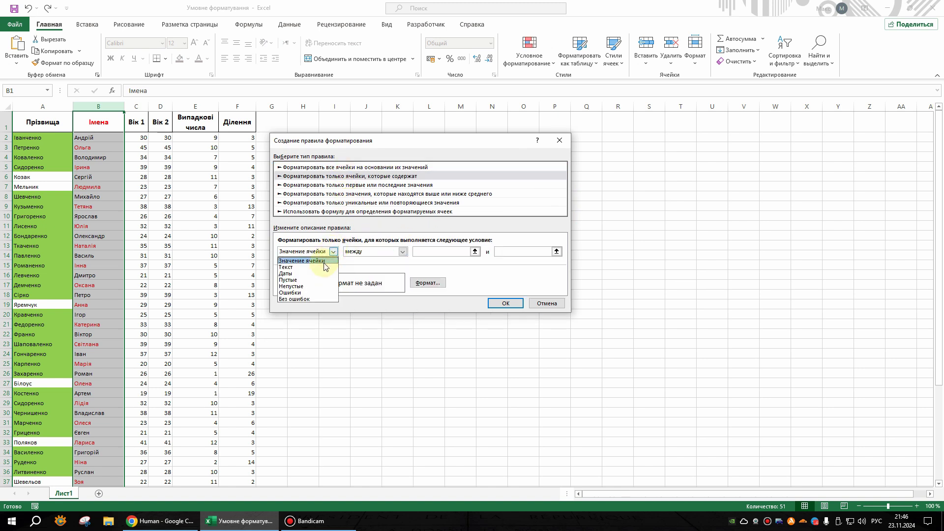
pyautogui.click(319, 268)
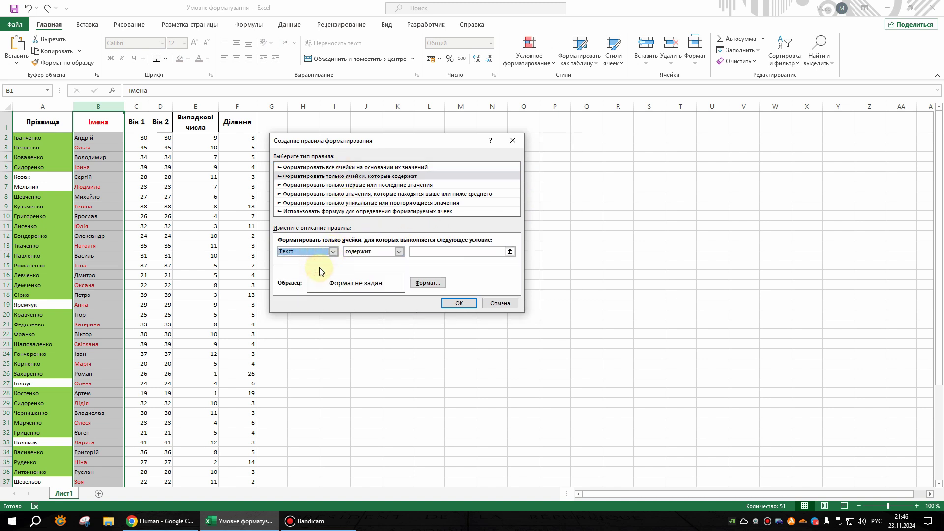
pyautogui.click(399, 251)
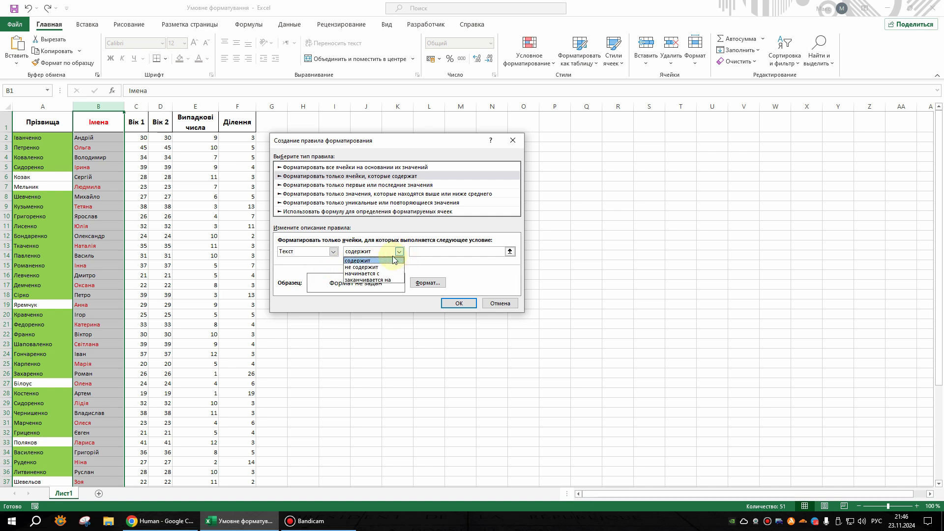
pyautogui.click(378, 280)
pyautogui.click(424, 251)
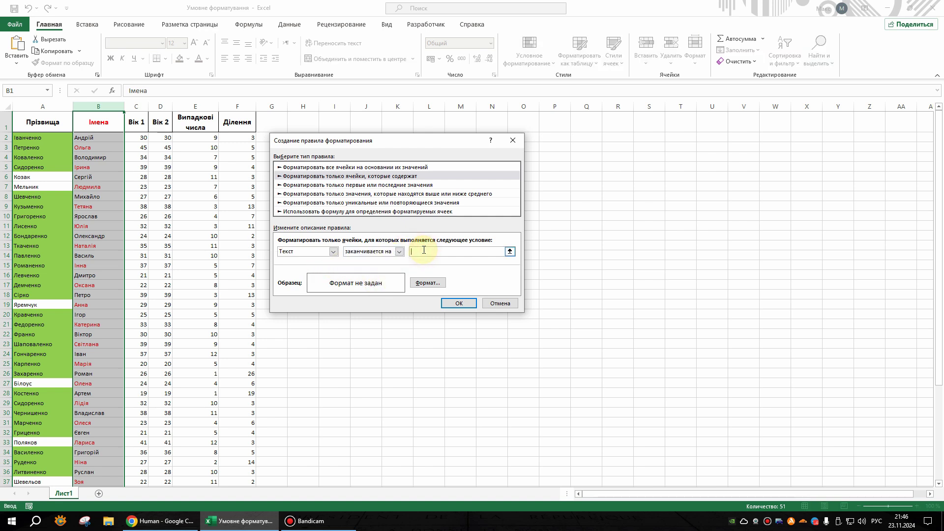
# Step: Set the font colour of the "й" rule to standard blue and apply it to column B
pyautogui.click(428, 283)
pyautogui.click(502, 196)
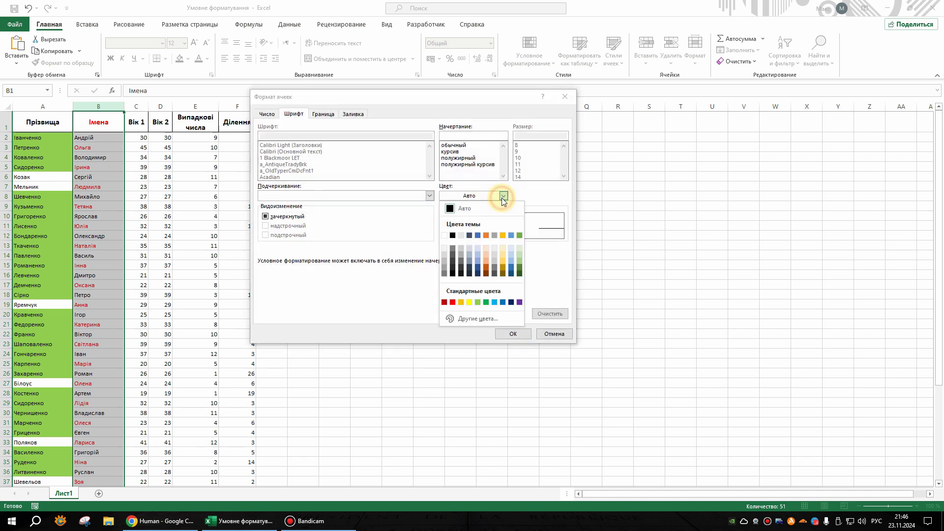
pyautogui.click(506, 301)
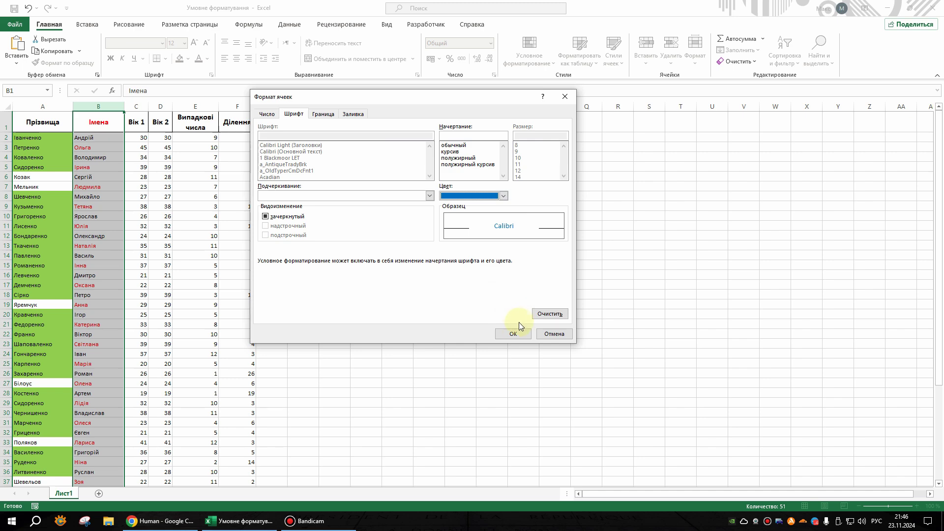
pyautogui.click(513, 334)
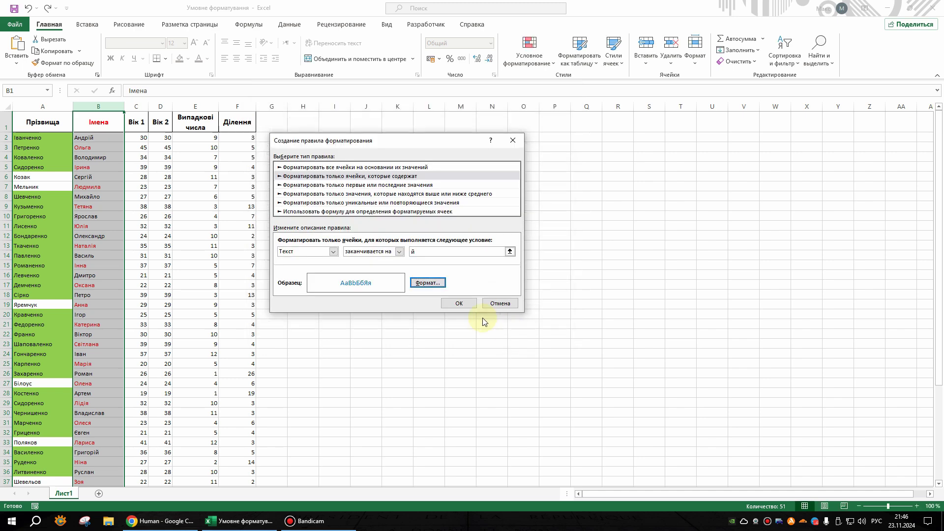
pyautogui.click(459, 304)
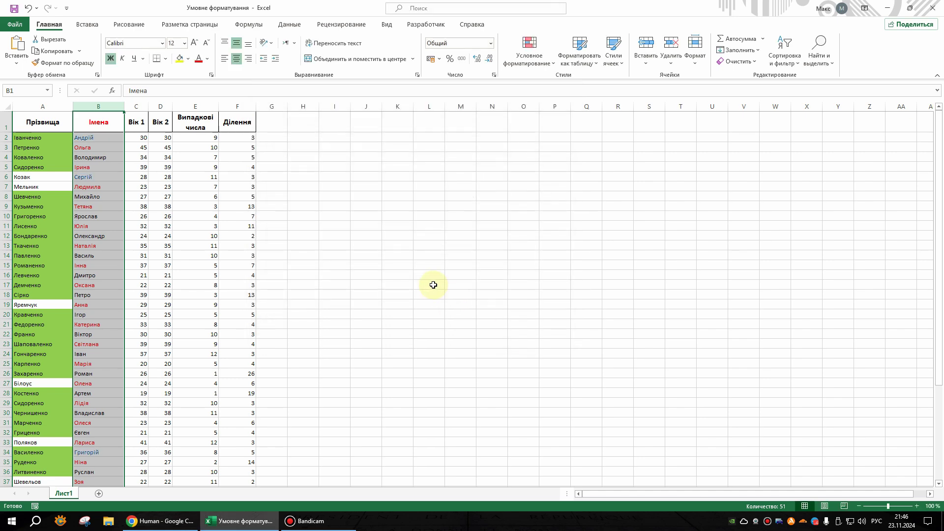
pyautogui.click(426, 285)
pyautogui.press('Up')
pyautogui.press('Up')
pyautogui.press('Up')
pyautogui.press('Left')
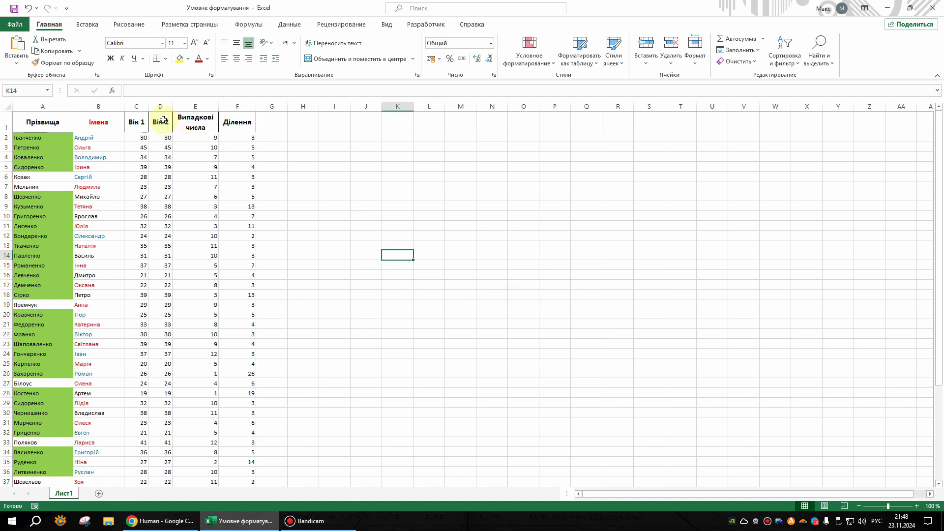
# Step: Start a conditional formatting rule on column C (Вік 1) that formats all duplicate values in the selected range
pyautogui.click(139, 104)
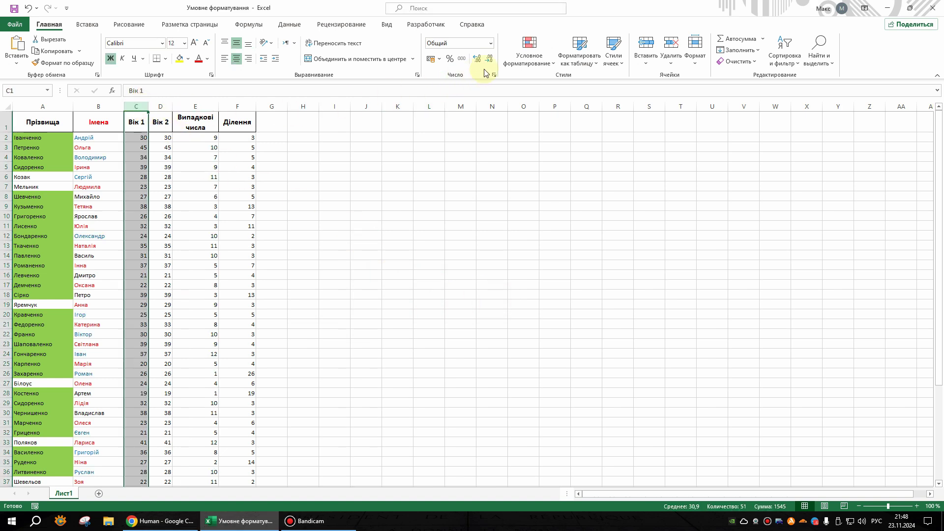
pyautogui.click(523, 63)
pyautogui.click(540, 197)
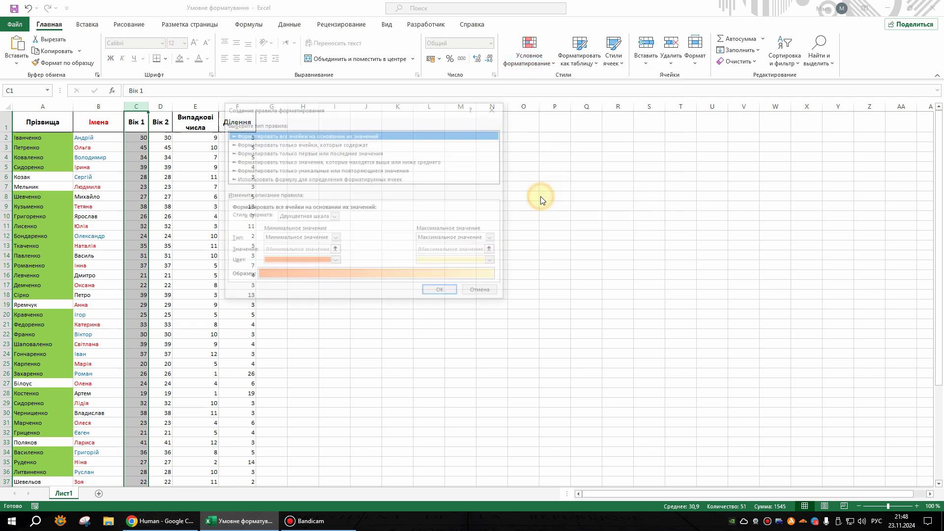
pyautogui.click(310, 171)
pyautogui.click(282, 219)
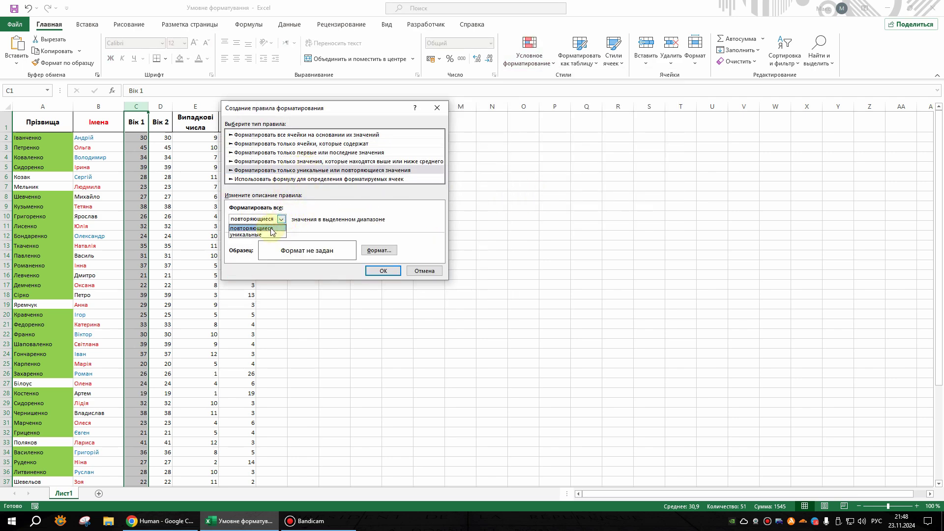
pyautogui.click(284, 230)
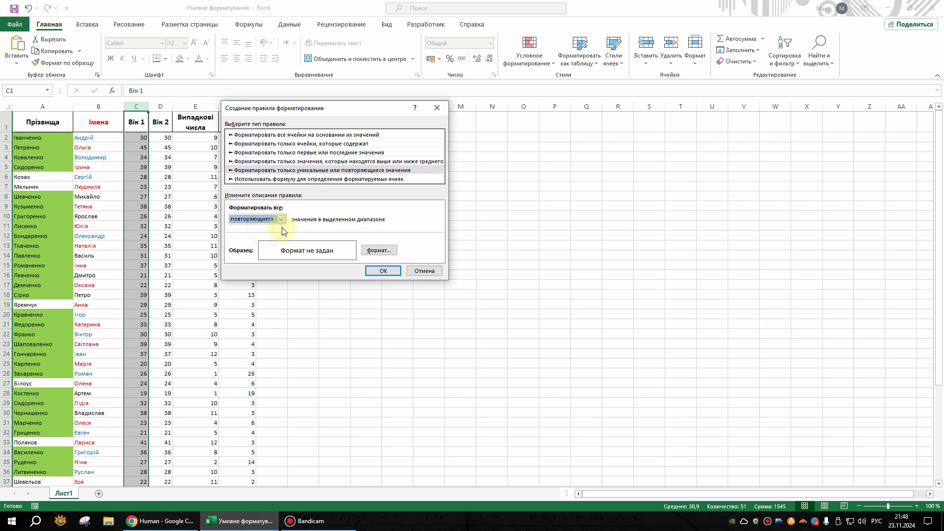
# Step: Give the duplicate values rule a standard light blue fill and apply it to column C
pyautogui.click(376, 250)
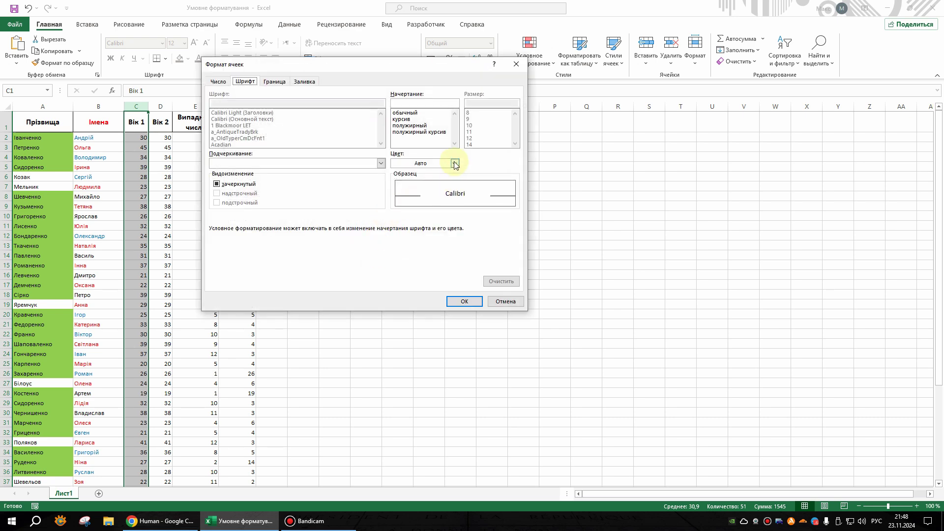
pyautogui.click(309, 82)
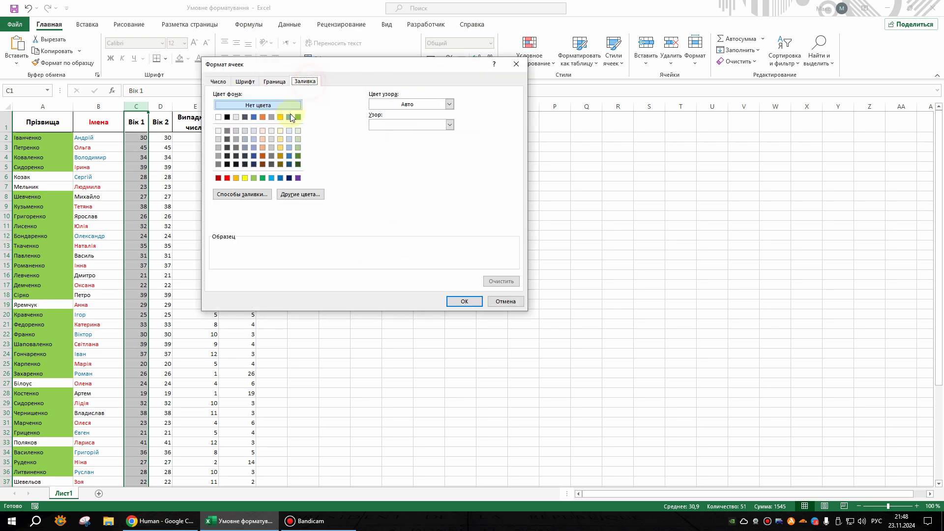
pyautogui.click(271, 179)
pyautogui.click(460, 301)
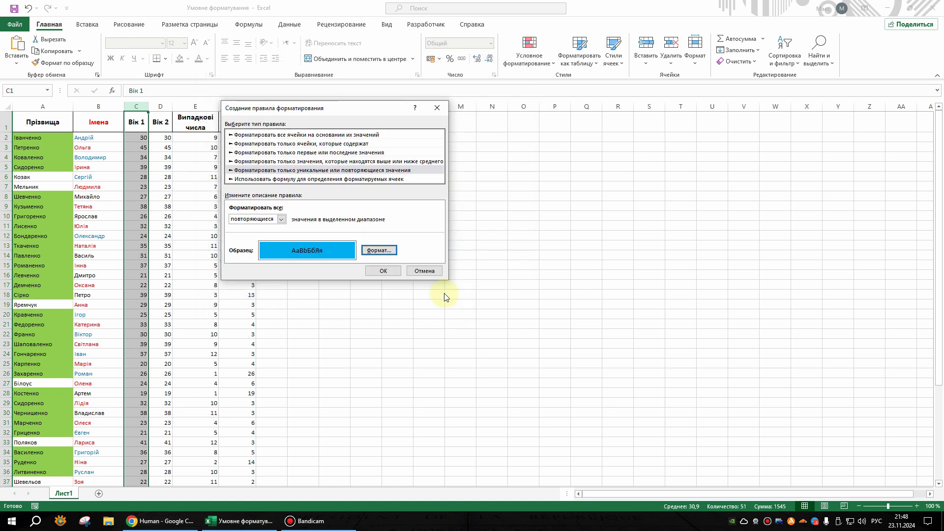
pyautogui.click(383, 271)
pyautogui.click(367, 268)
pyautogui.click(303, 206)
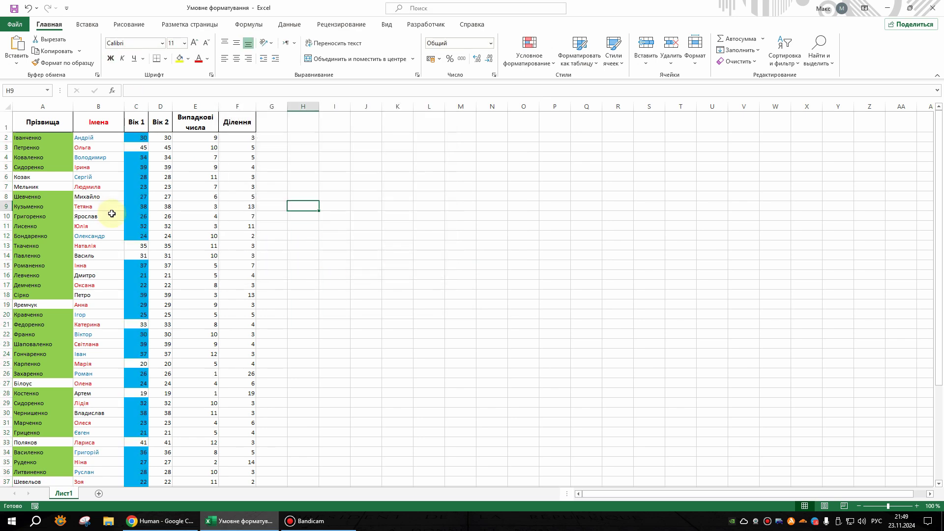
# Step: Start a conditional formatting rule on column D (Вік 2) for cell values less than 30
pyautogui.click(160, 106)
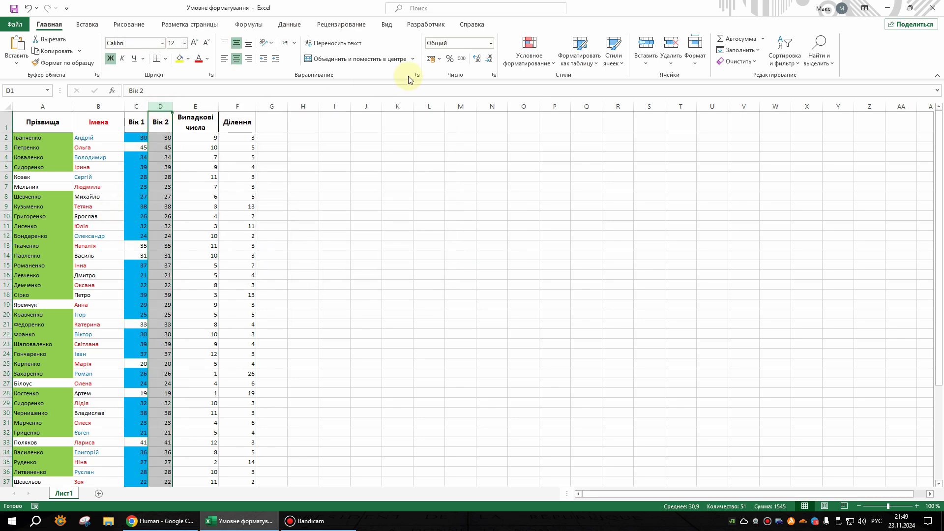
pyautogui.click(530, 55)
pyautogui.click(541, 197)
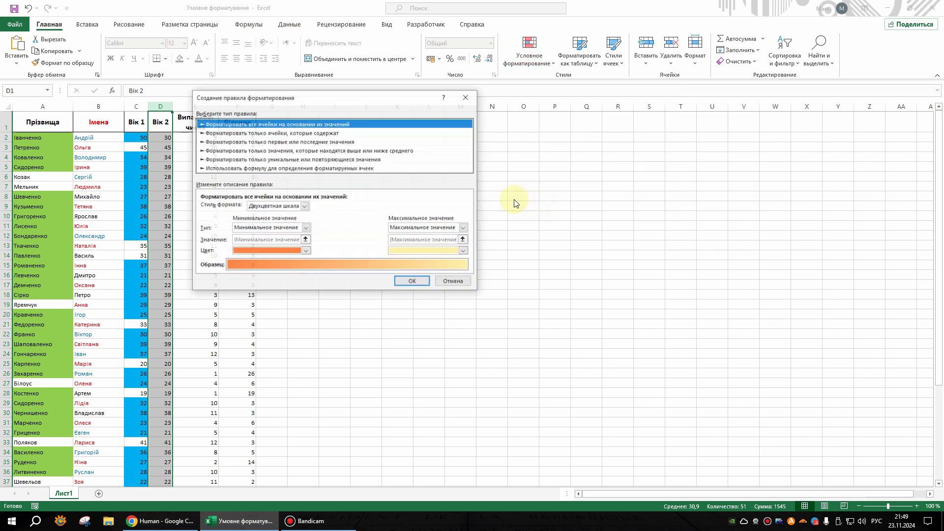
pyautogui.click(272, 132)
pyautogui.click(255, 208)
pyautogui.click(255, 208)
pyautogui.click(323, 209)
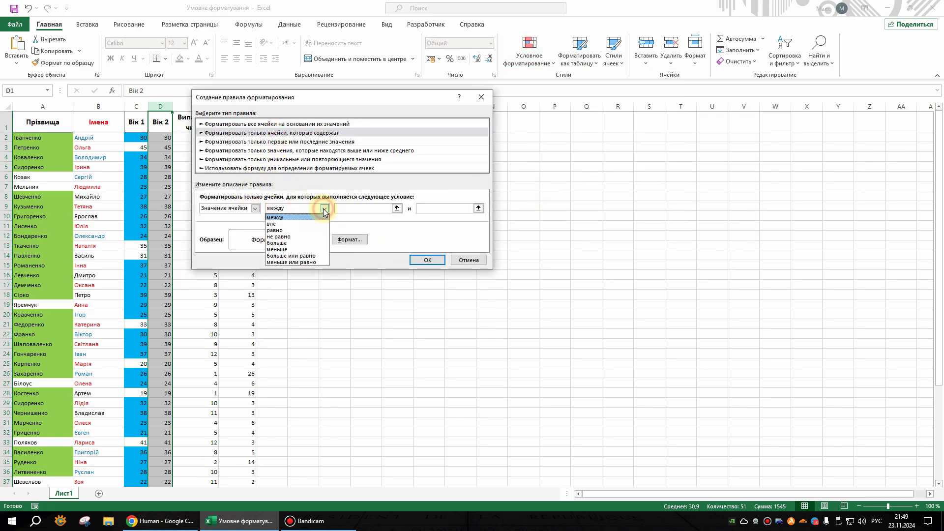
pyautogui.click(289, 249)
pyautogui.click(348, 209)
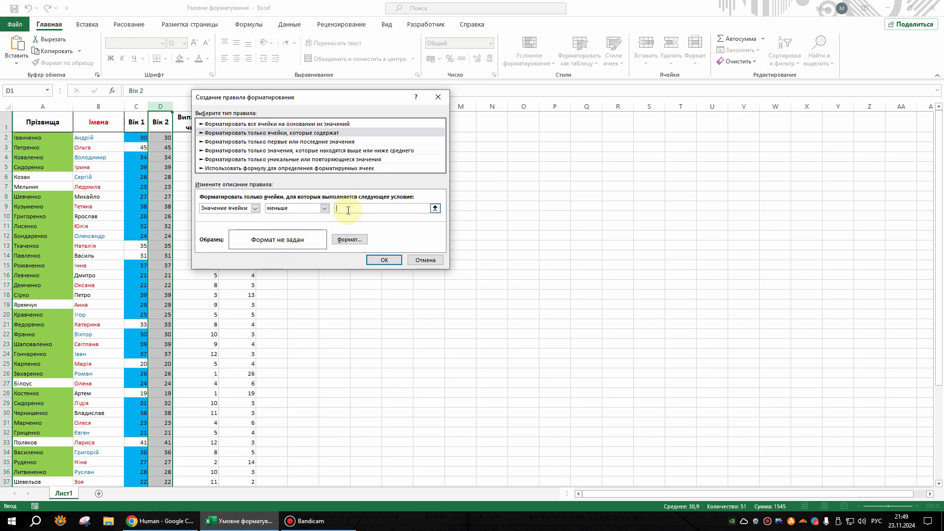
pyautogui.write('30')
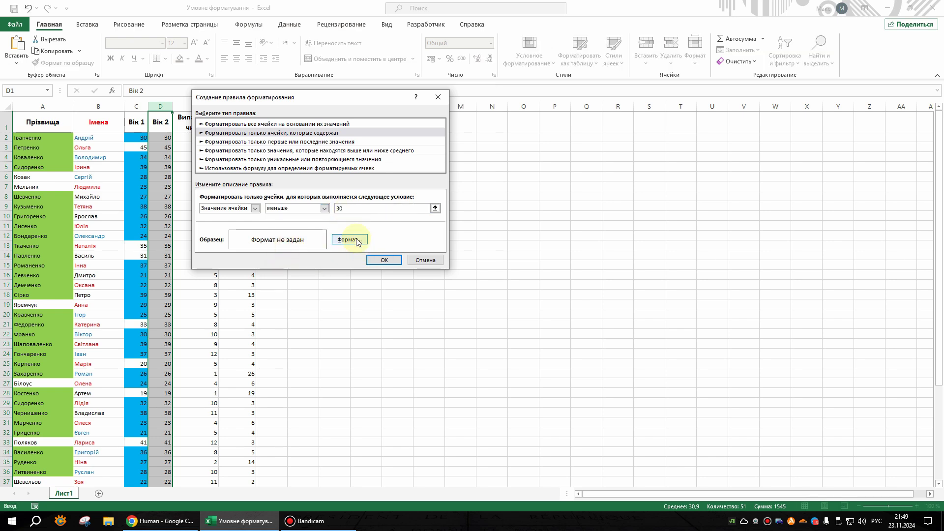
# Step: Give the "less than 30" rule a light orange fill and apply it to column D
pyautogui.click(350, 239)
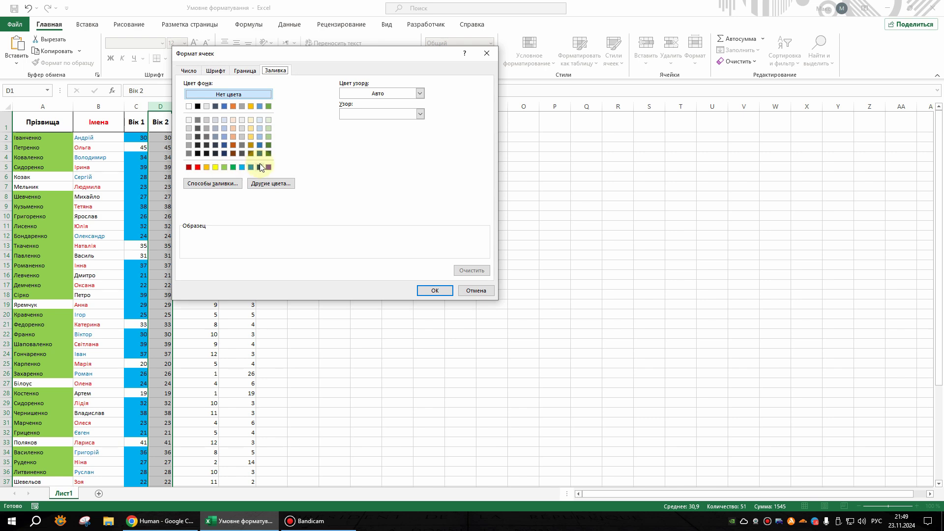
pyautogui.click(233, 136)
pyautogui.click(434, 291)
pyautogui.click(378, 259)
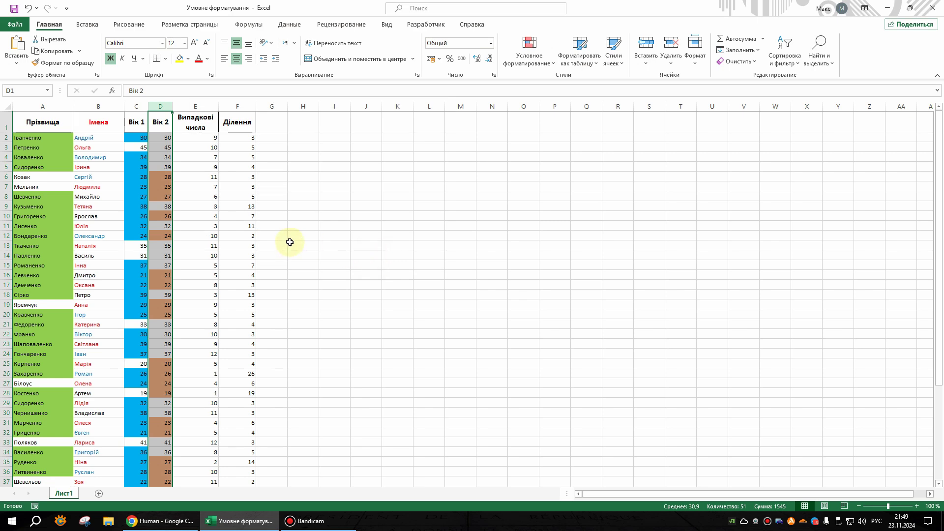
pyautogui.click(291, 242)
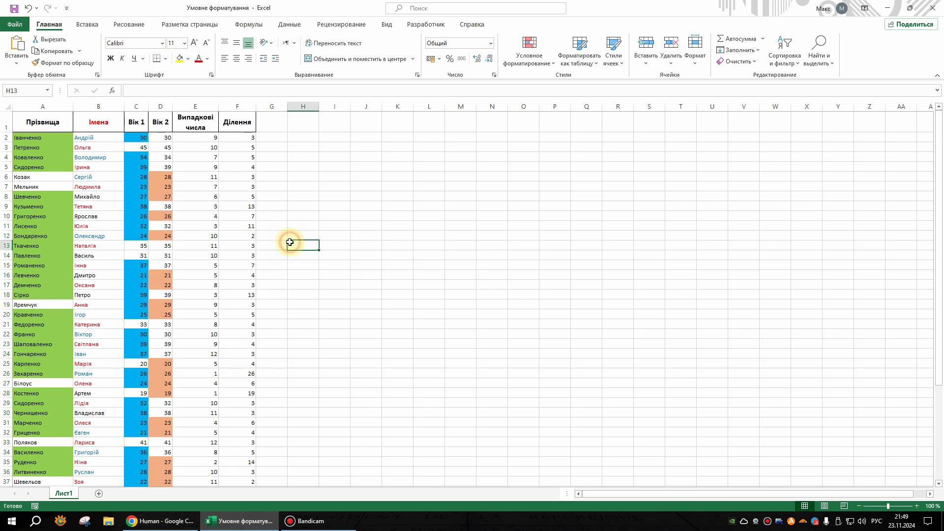
# Step: Start a conditional formatting rule on the whole sheet that formats only blank cells
pyautogui.click(385, 276)
pyautogui.hotkey('ctrl', 'a')
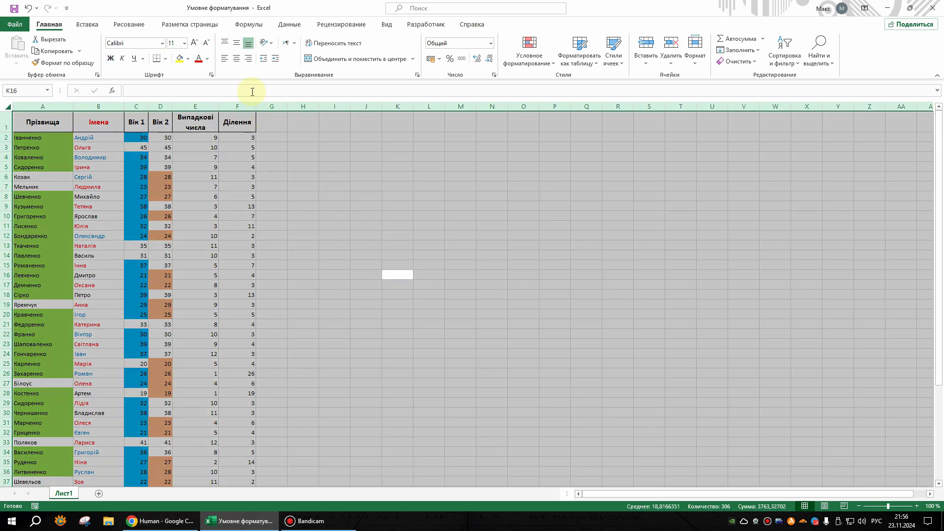
pyautogui.click(529, 52)
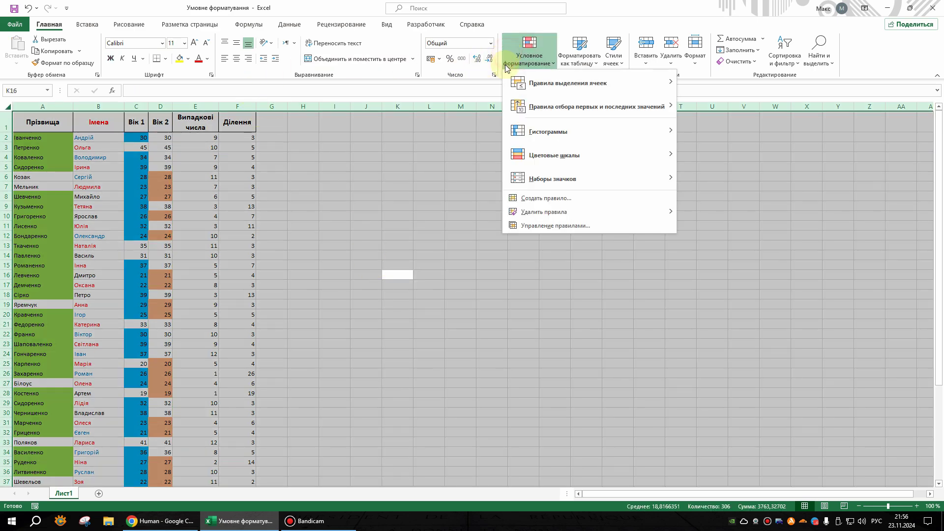
pyautogui.click(545, 198)
pyautogui.click(259, 123)
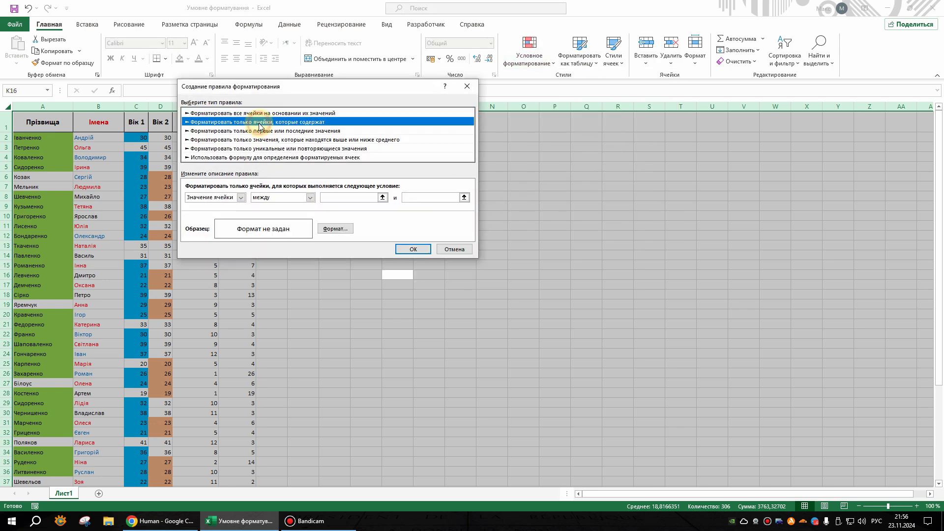
pyautogui.click(241, 197)
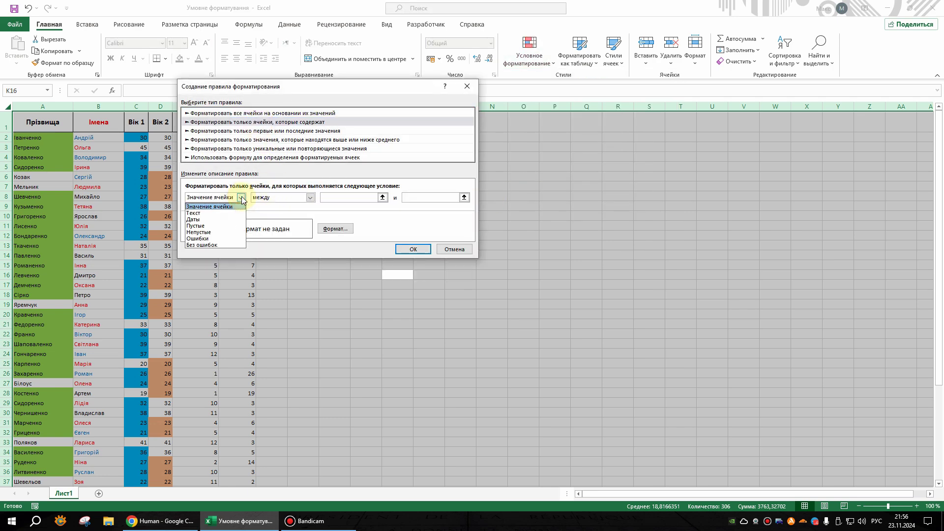
pyautogui.click(203, 231)
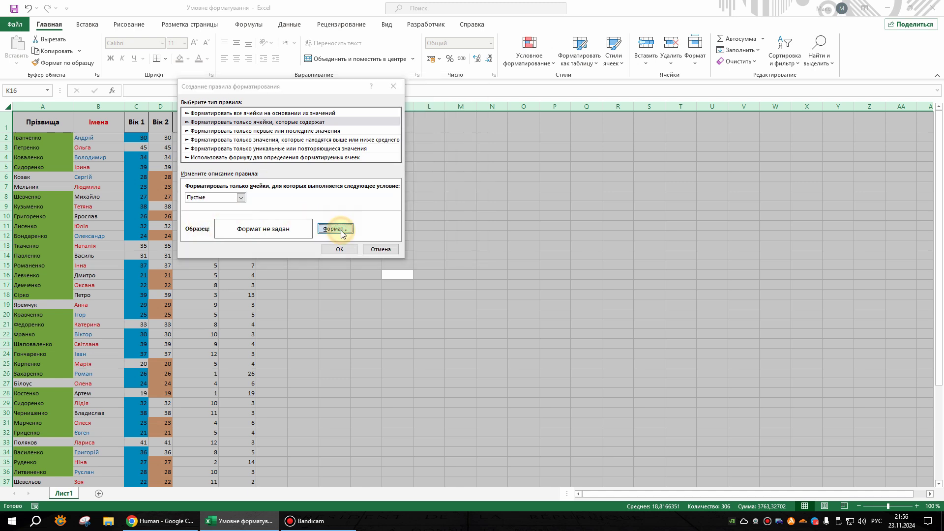
# Step: Give the blank cells rule a light grey fill and apply it to the whole sheet
pyautogui.click(328, 229)
pyautogui.click(183, 117)
pyautogui.click(175, 117)
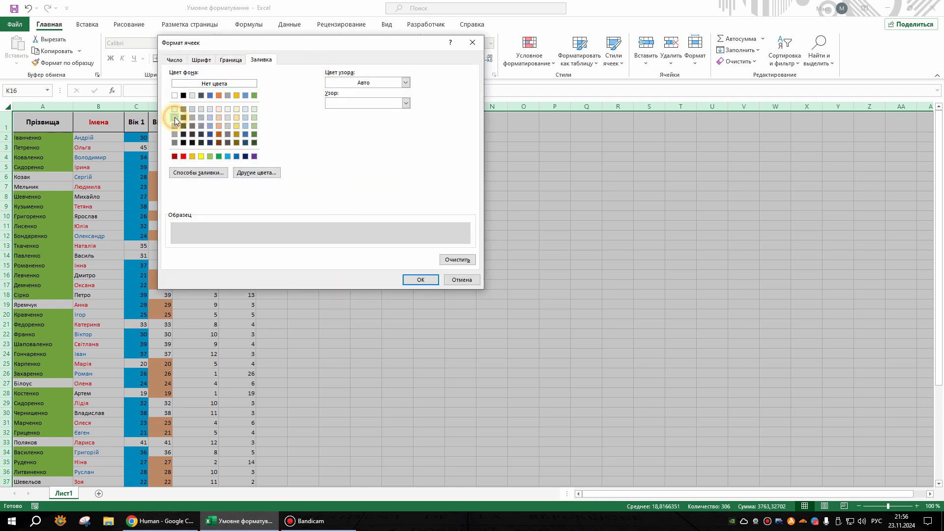
pyautogui.click(419, 280)
pyautogui.click(342, 250)
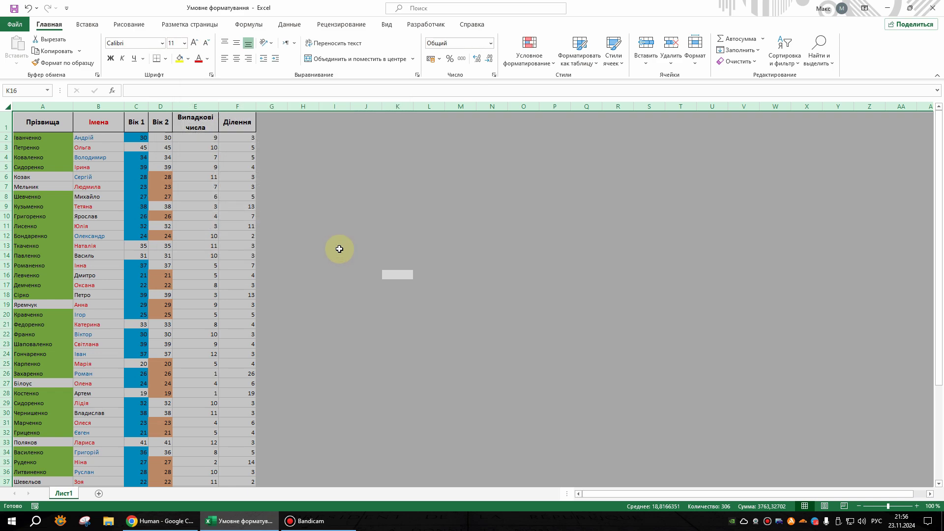
pyautogui.click(321, 242)
pyautogui.scroll(-8, 255, 349)
pyautogui.scroll(8, 258, 345)
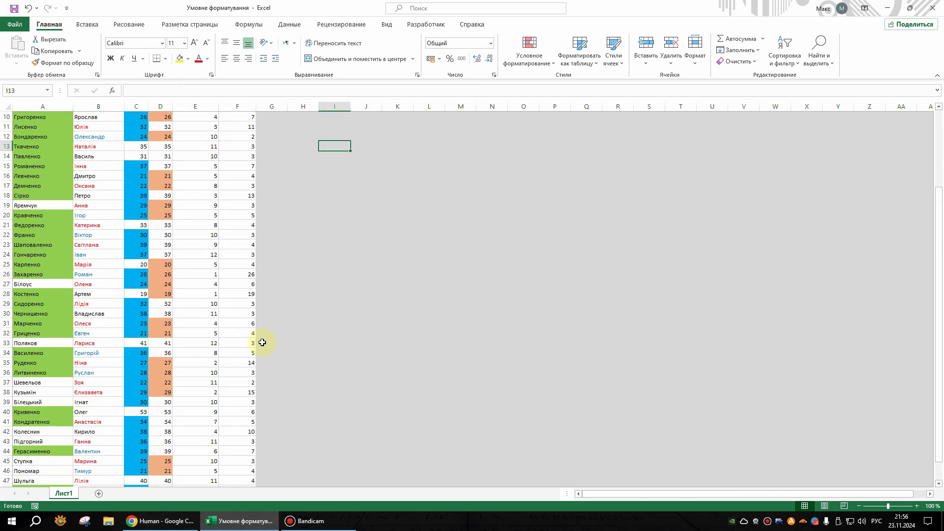
# Step: Apply the green-yellow-red colour scale to column E (Випадкові числа)
pyautogui.click(195, 107)
pyautogui.click(525, 64)
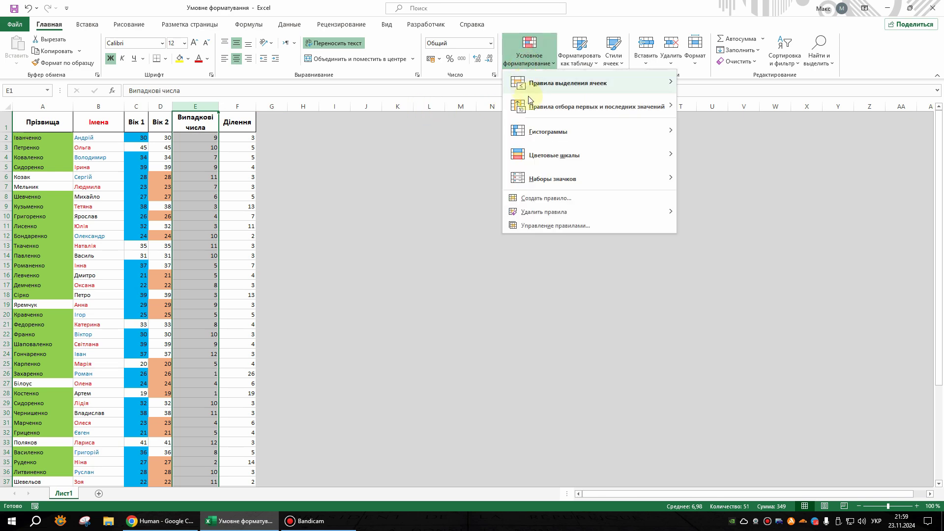
pyautogui.moveTo(555, 157)
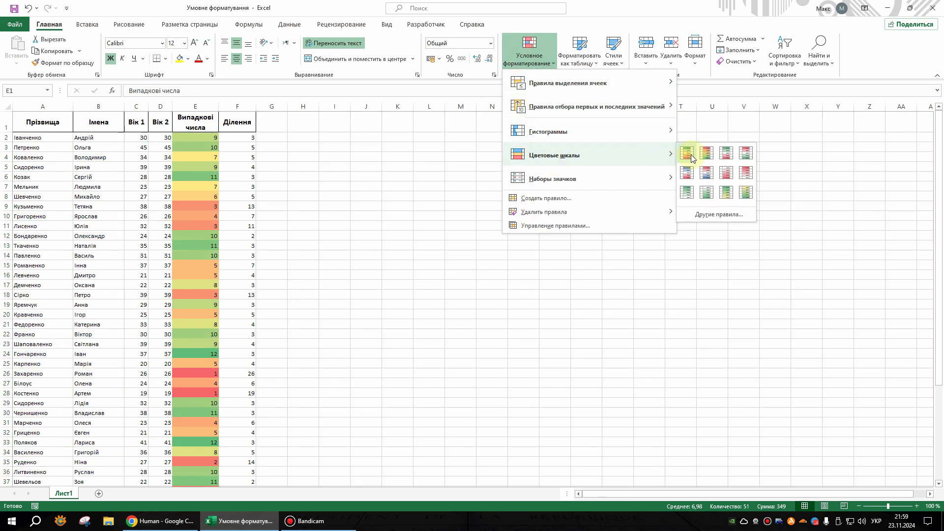
pyautogui.click(688, 155)
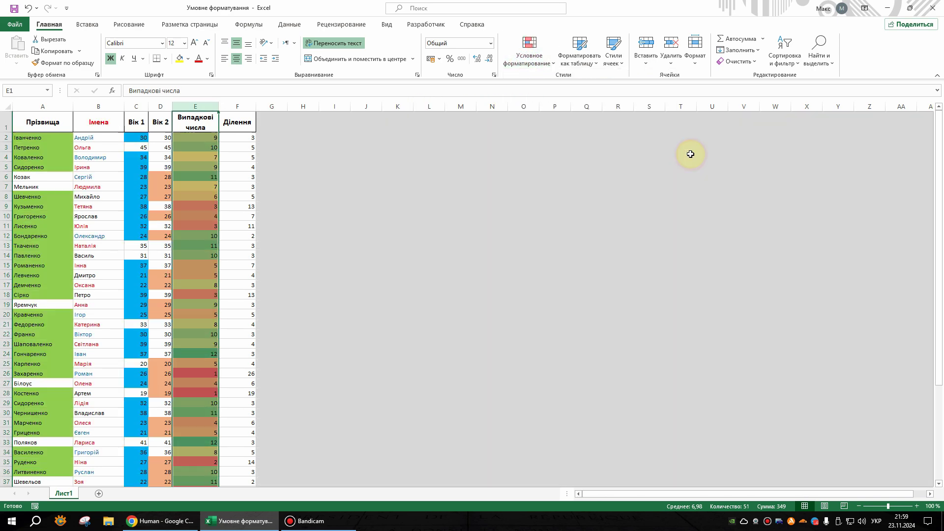
pyautogui.click(341, 215)
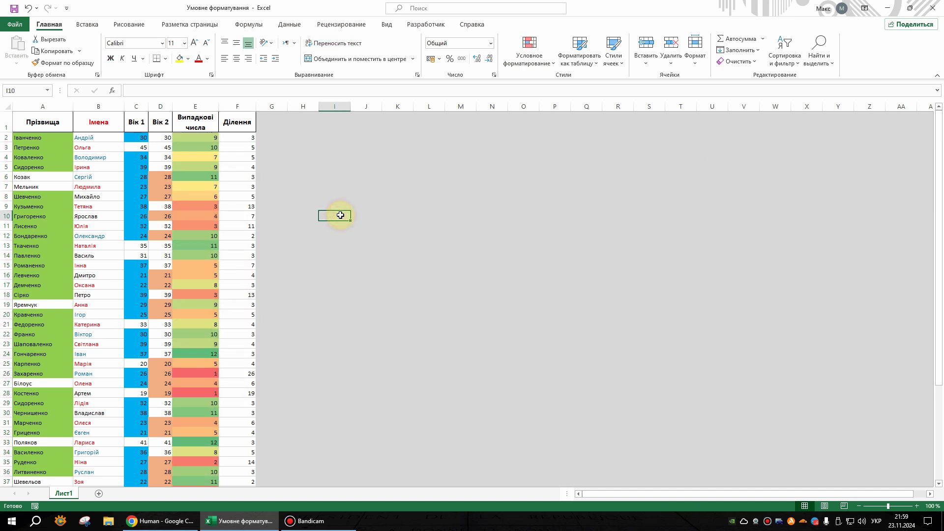
# Step: Start a conditional formatting rule on column F (Ділення) that formats only cells containing errors
pyautogui.click(237, 107)
pyautogui.click(532, 67)
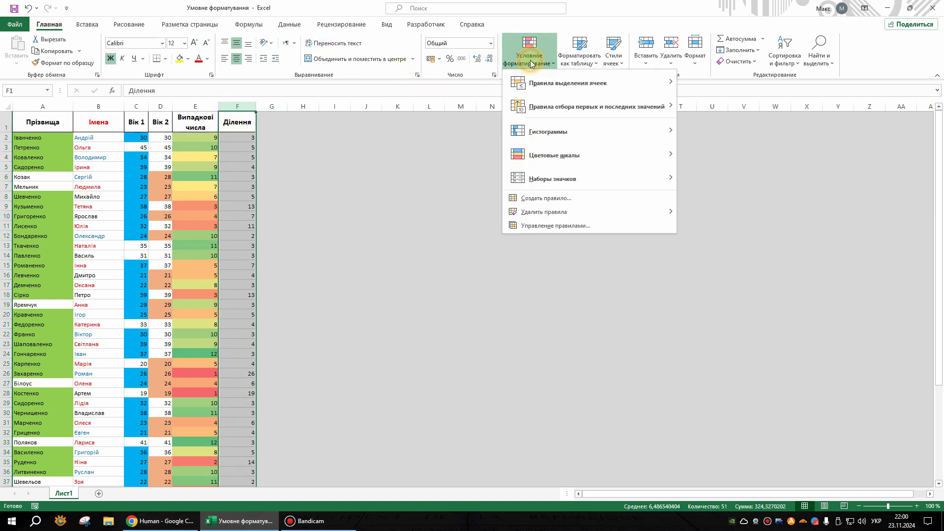
pyautogui.click(554, 198)
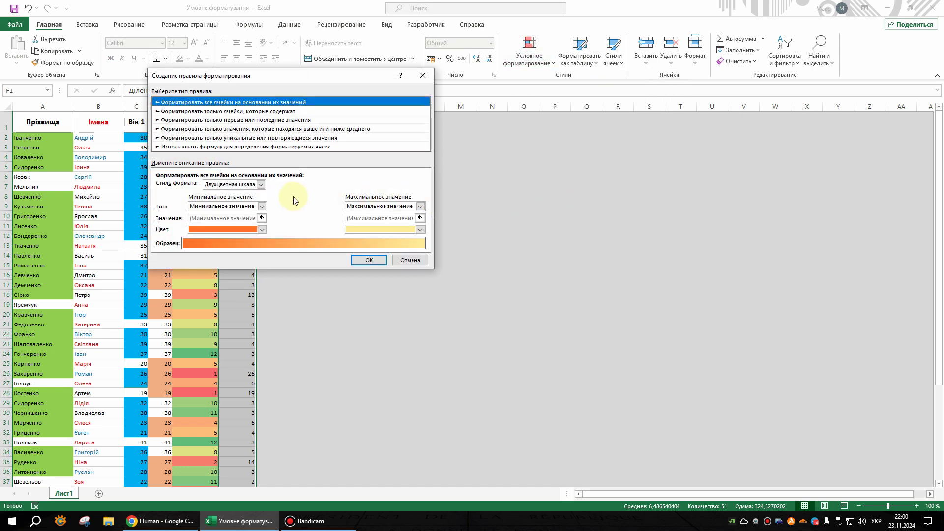
pyautogui.click(224, 111)
pyautogui.click(213, 187)
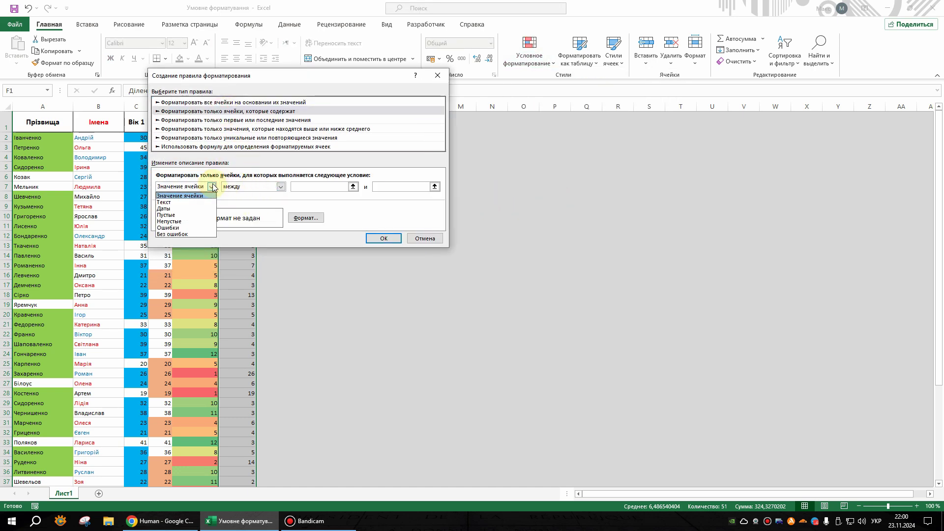
pyautogui.click(186, 229)
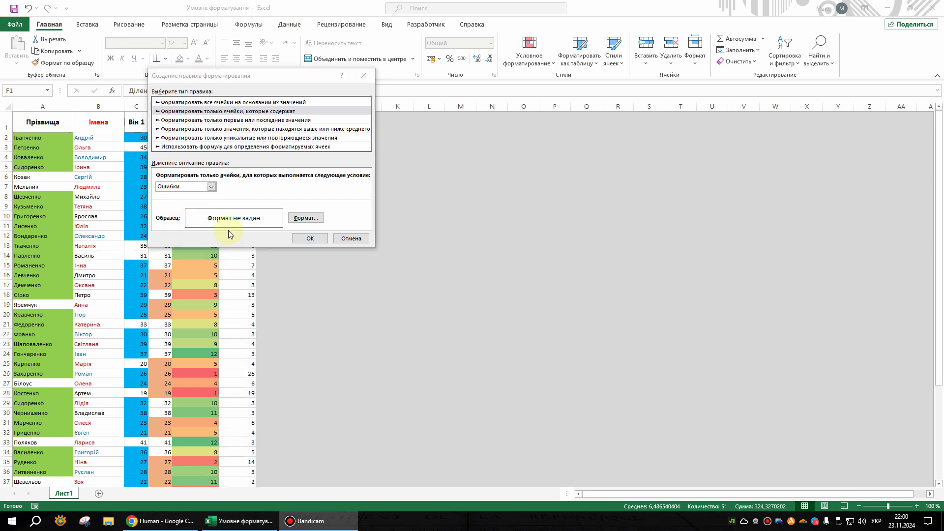
# Step: Give the errors rule a standard red fill and apply it to column F
pyautogui.click(307, 216)
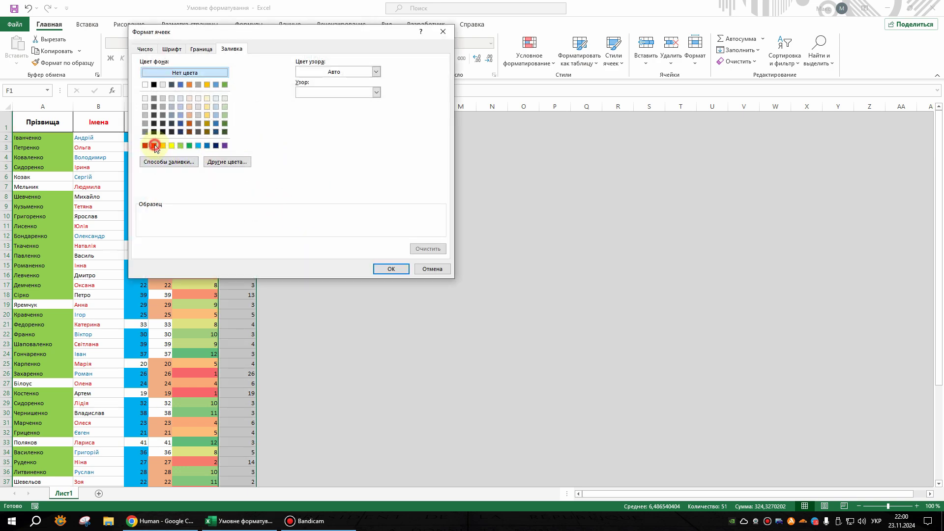
pyautogui.click(154, 146)
pyautogui.click(392, 269)
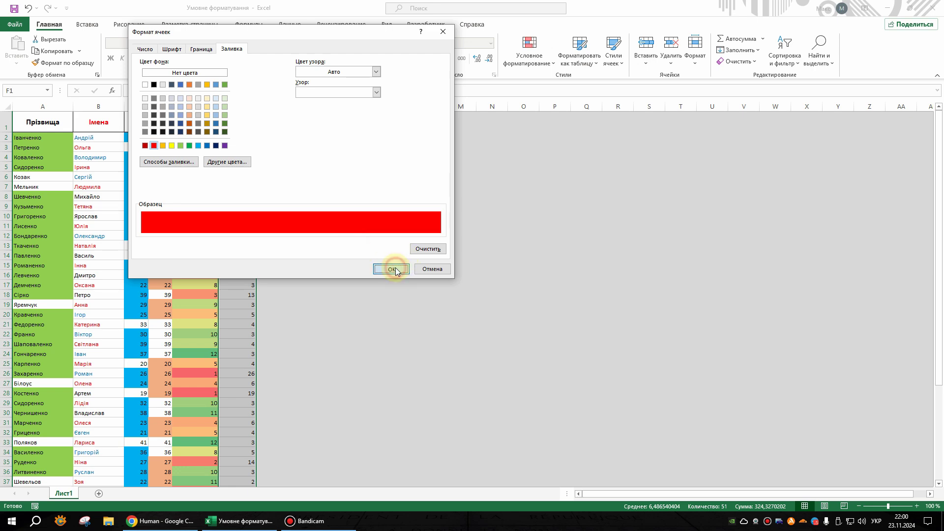
pyautogui.click(318, 240)
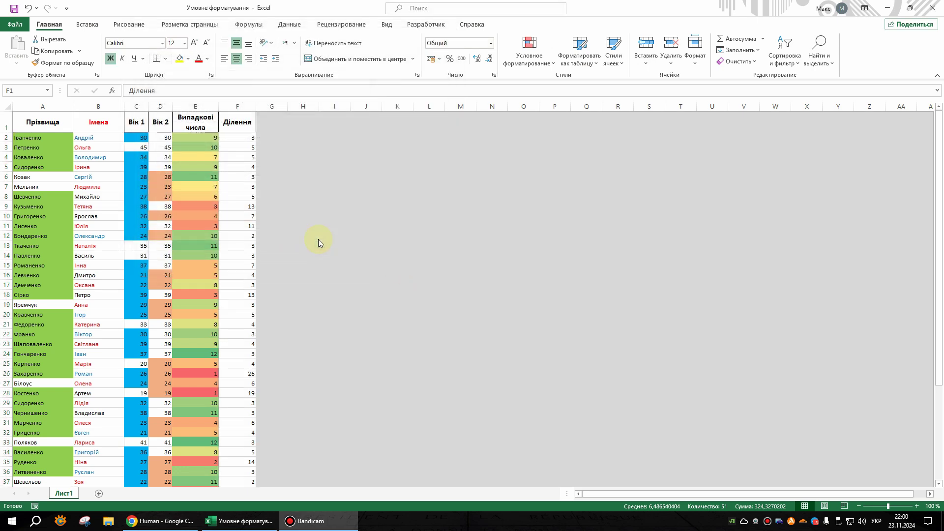
pyautogui.scroll(-9, 239, 249)
pyautogui.scroll(9, 238, 248)
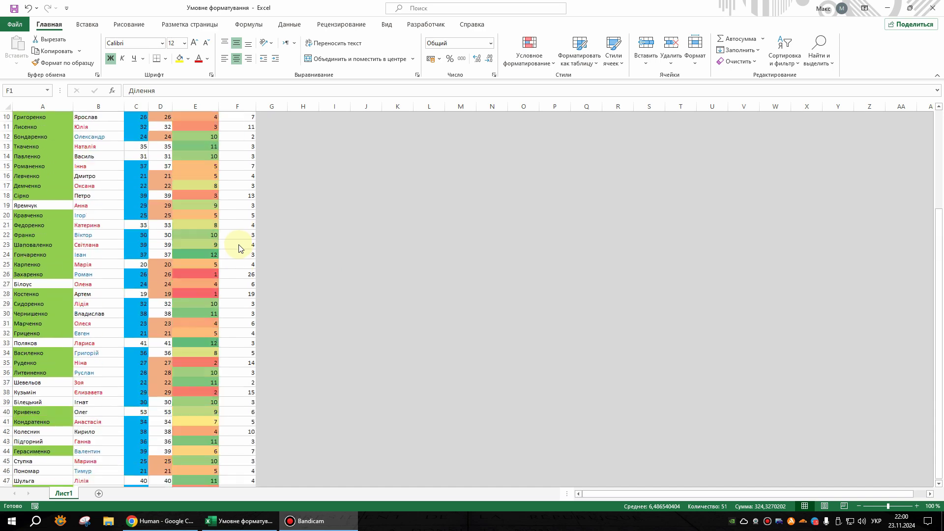
# Step: Recalculate the sheet repeatedly to regenerate the random numbers and test the error highlighting in column F
pyautogui.click(238, 215)
pyautogui.press('F9')
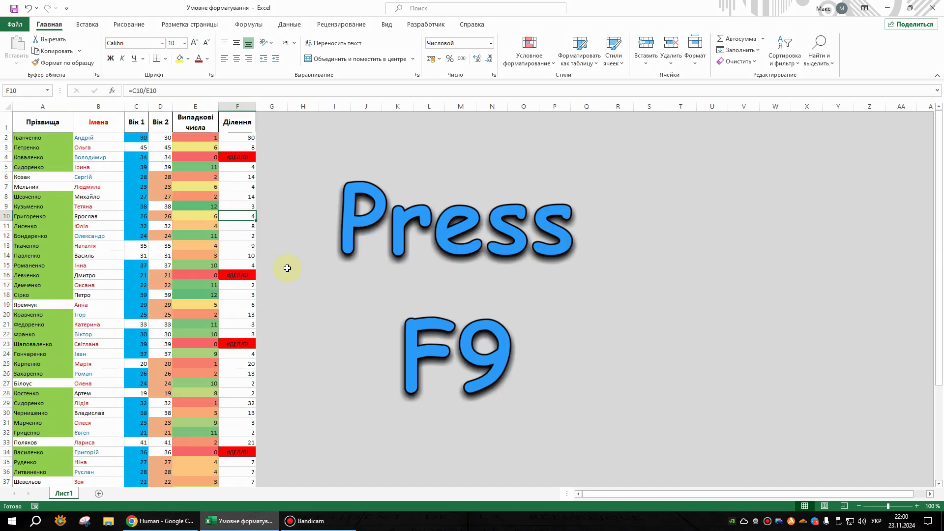
pyautogui.press('F9')
pyautogui.press('F9')
pyautogui.press('F9')
pyautogui.press('F9')
pyautogui.press('F9')
pyautogui.press('F9')
pyautogui.press('F9')
pyautogui.press('F9')
pyautogui.press('F9')
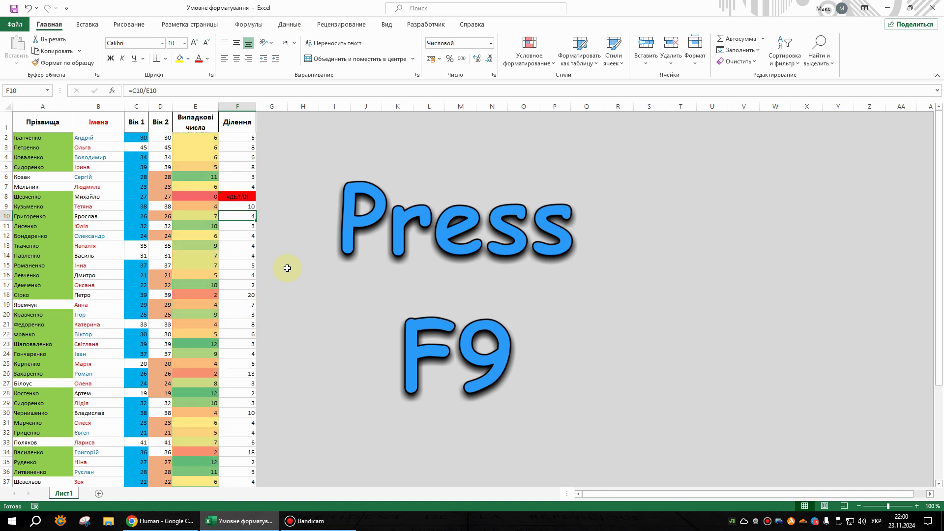
pyautogui.press('F9')
pyautogui.press('F9')
pyautogui.press('F9')
pyautogui.press('F9')
pyautogui.press('F9')
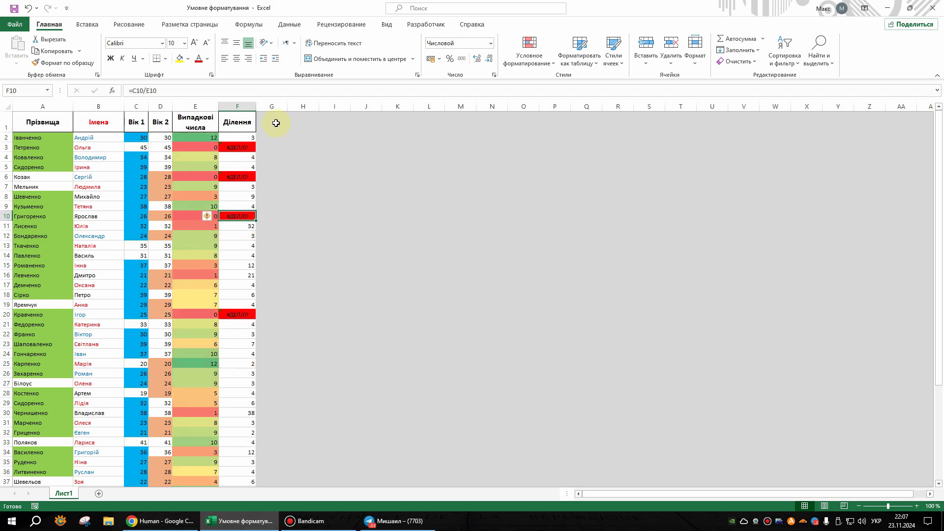
# Step: Enter the text "Сказочник" in cell G1
pyautogui.click(274, 121)
pyautogui.write('Сказочник')
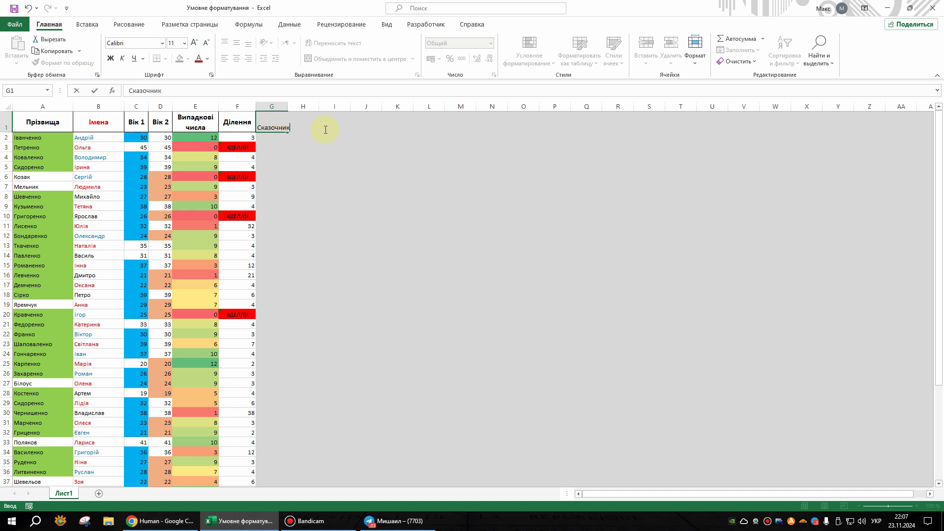
pyautogui.click(389, 176)
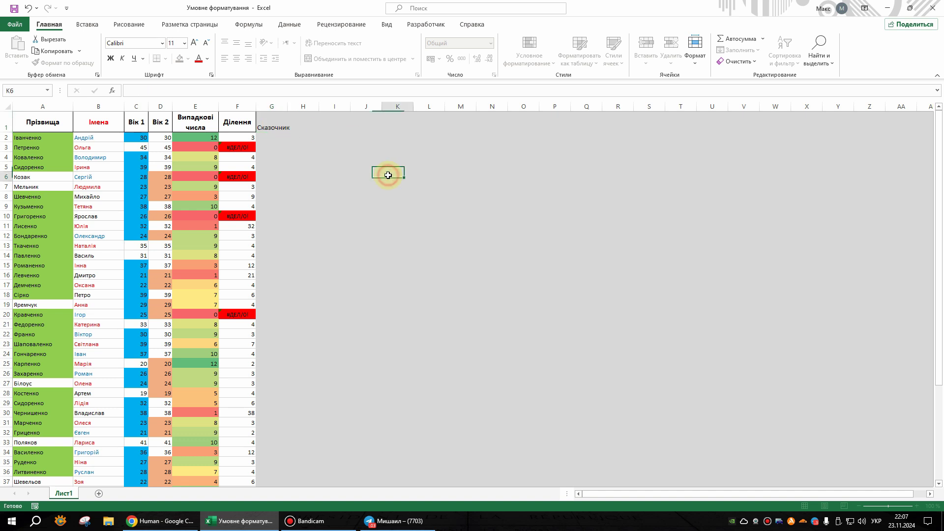
# Step: Start a conditional formatting rule on cell G1 that formats only cells whose text contains "Сказочник"
pyautogui.click(273, 120)
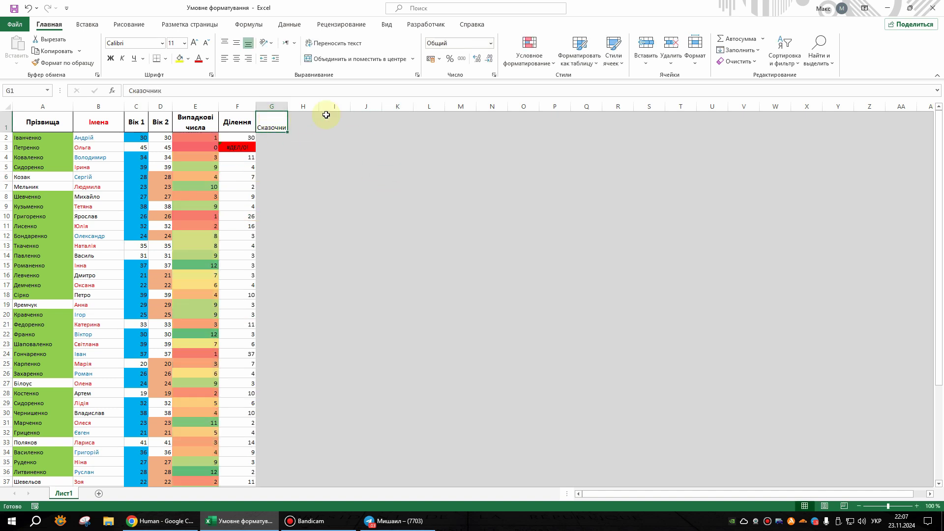
pyautogui.click(530, 58)
pyautogui.click(541, 198)
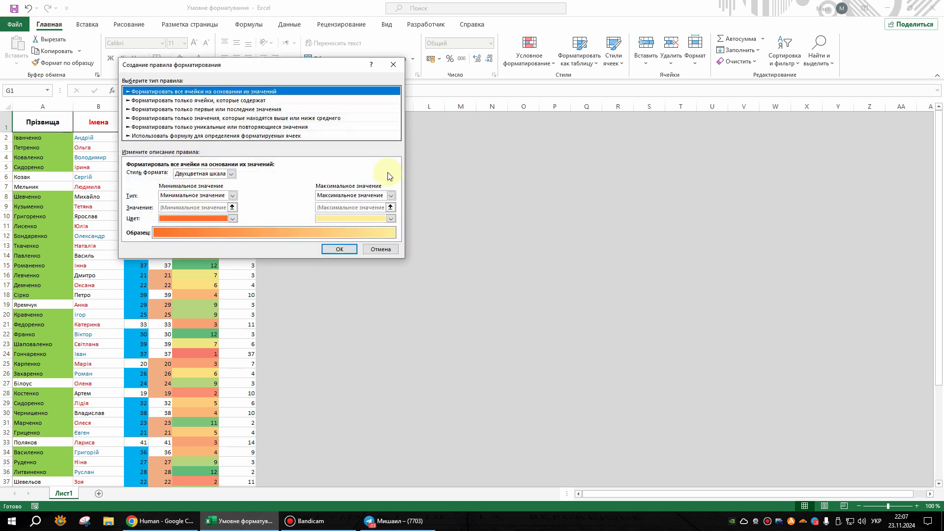
pyautogui.click(206, 101)
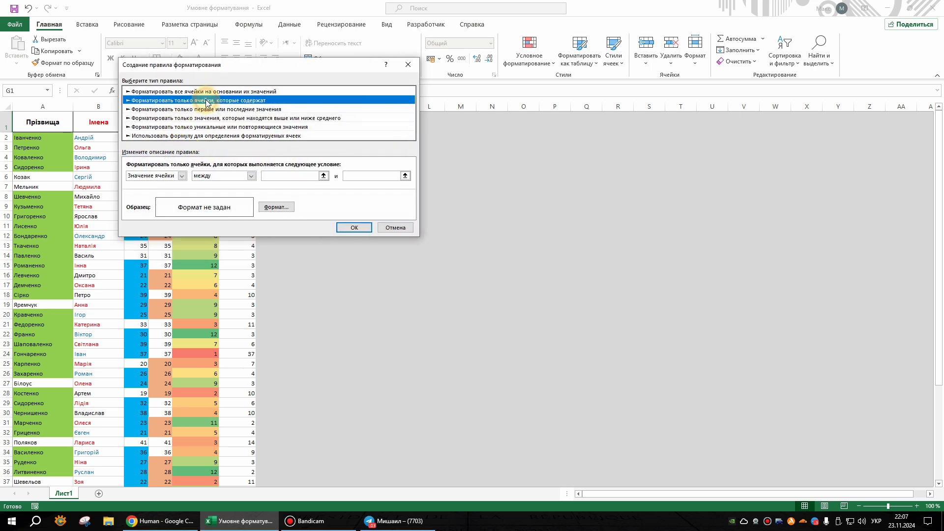
pyautogui.click(178, 176)
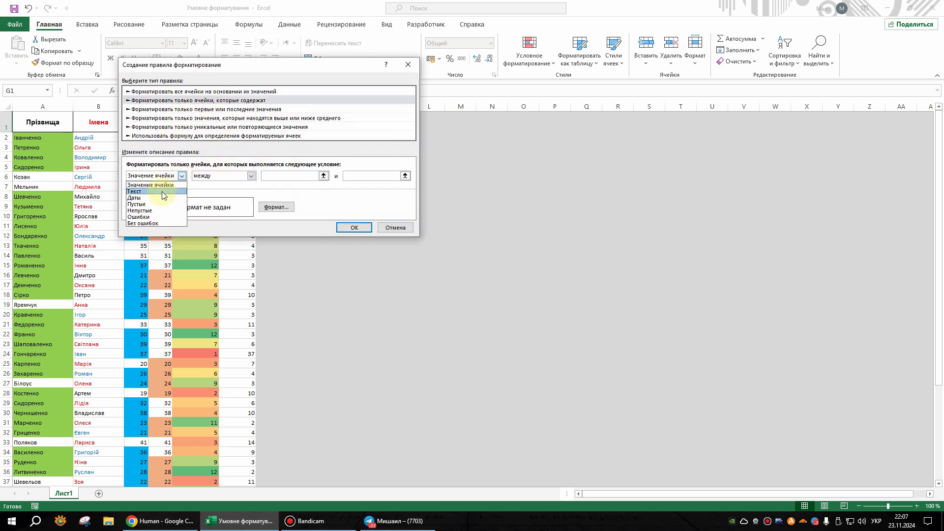
pyautogui.click(161, 191)
pyautogui.click(249, 176)
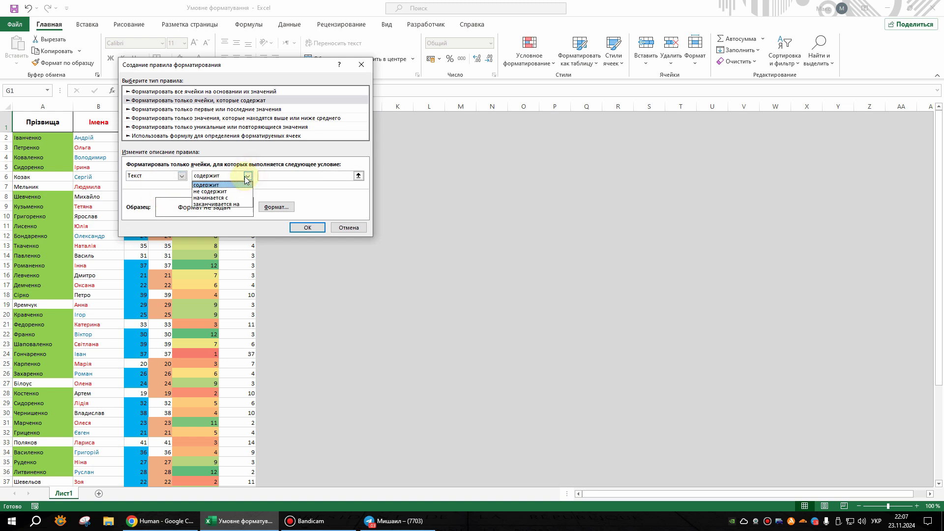
pyautogui.click(214, 183)
pyautogui.click(295, 178)
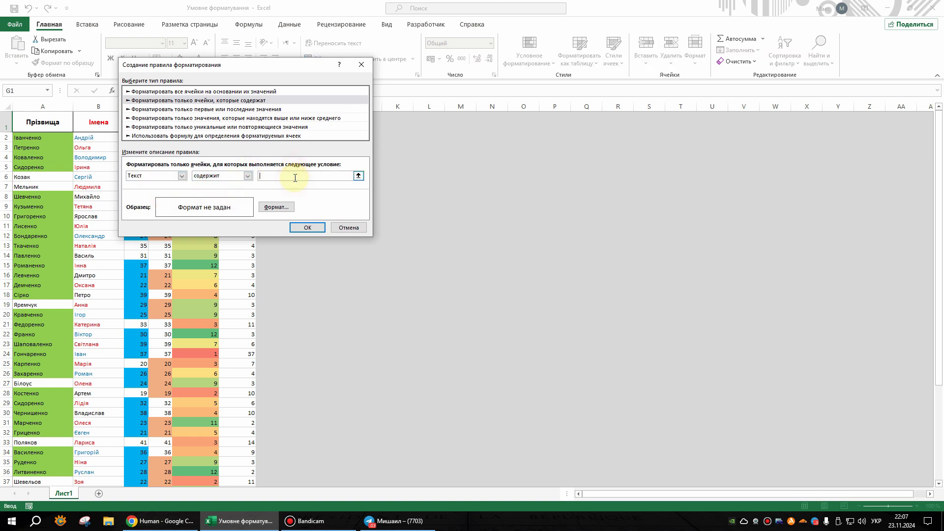
pyautogui.write('Сказочник')
# Step: Apply the text rule to cell G1 with a yellow fill from the extended colour palette, and widen column G slightly
pyautogui.click(277, 207)
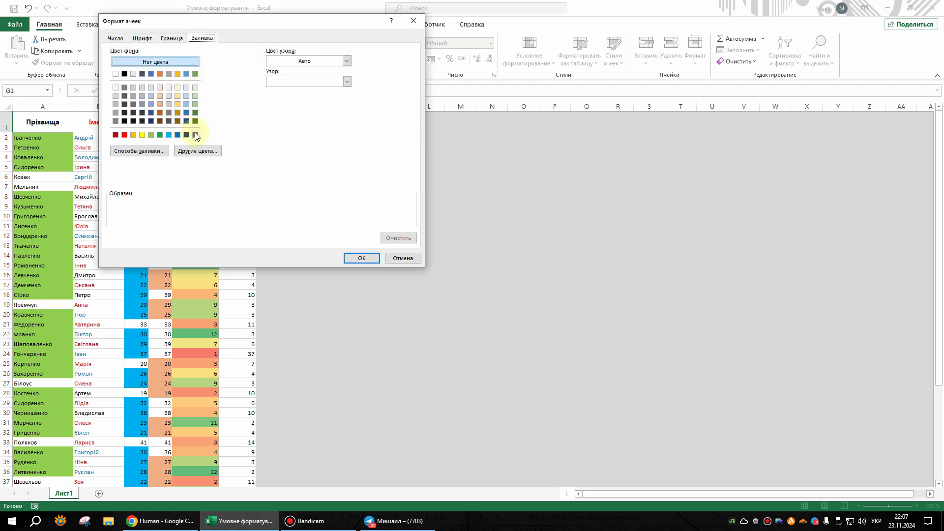
pyautogui.click(193, 152)
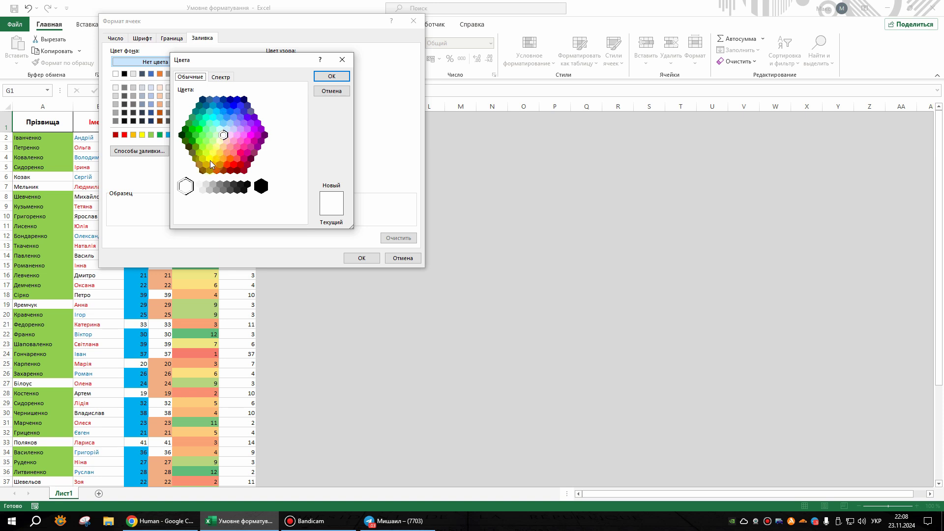
pyautogui.click(210, 159)
pyautogui.click(332, 77)
pyautogui.click(361, 258)
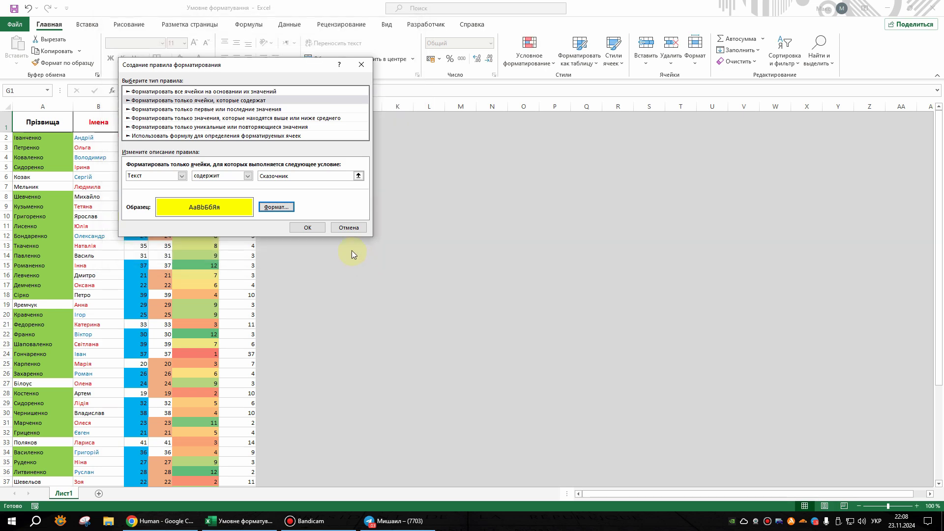
pyautogui.click(307, 227)
pyautogui.click(298, 176)
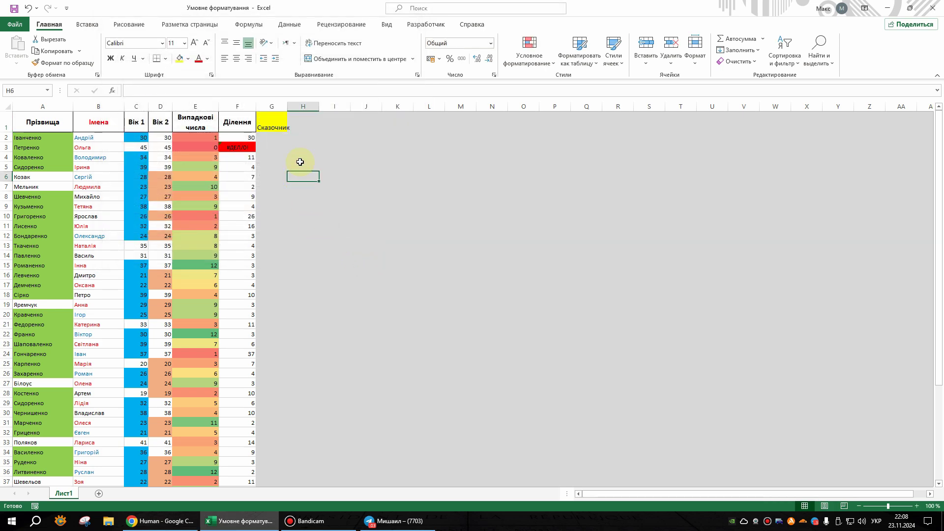
pyautogui.moveTo(288, 104); pyautogui.dragTo(292, 104)
# Step: Test the text rule by replacing the content of cell G1 with "Слон" and with "Бобёр"
pyautogui.click(278, 125)
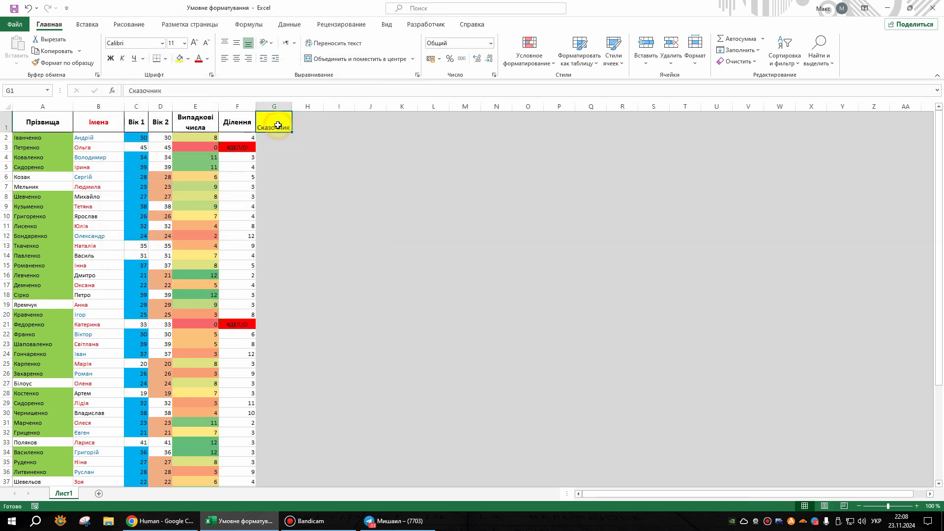
pyautogui.write('Слон')
pyautogui.press('Return')
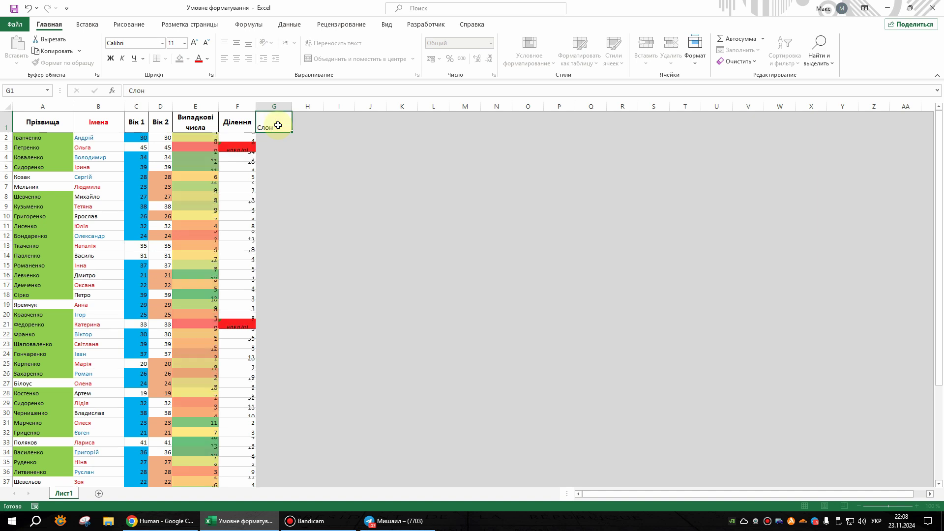
pyautogui.click(279, 125)
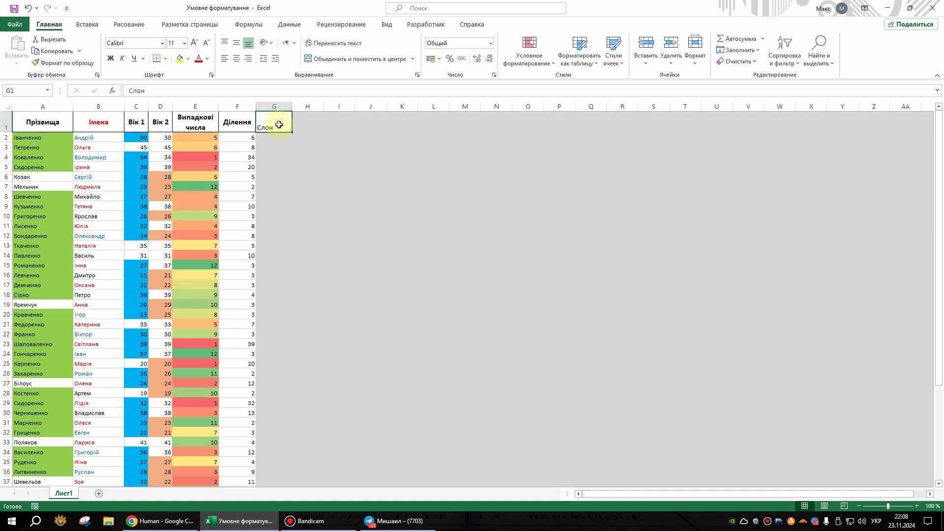
pyautogui.hotkey('alt', 'shift')
pyautogui.write('Б')
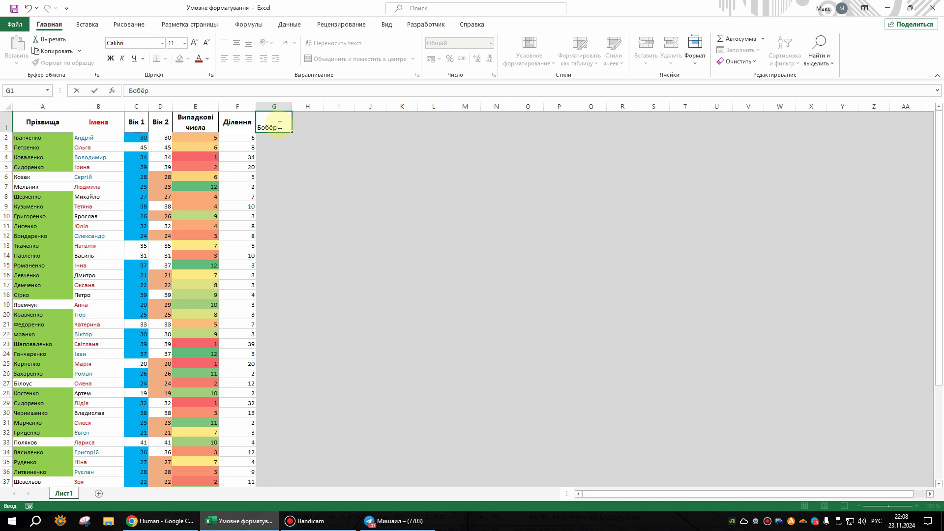
pyautogui.write('обёр')
pyautogui.press('Return')
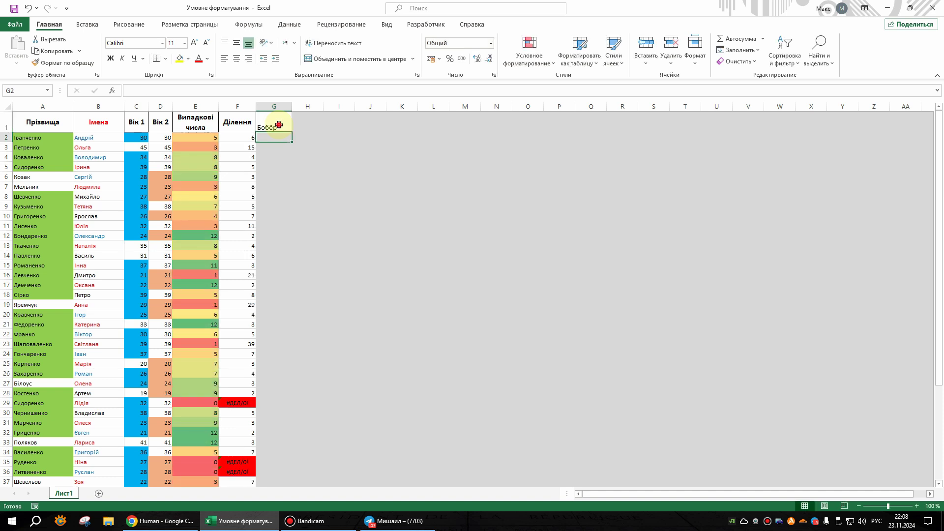
# Step: Enter "Сказочник" in cell G1 again to test the rule with matching text
pyautogui.click(279, 125)
pyautogui.write('Сказочн')
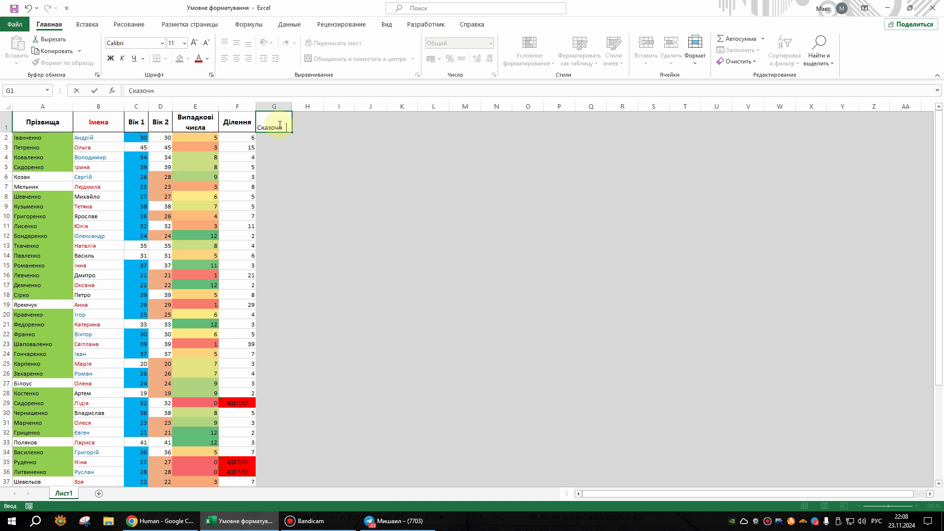
pyautogui.write('ик')
pyautogui.press('Return')
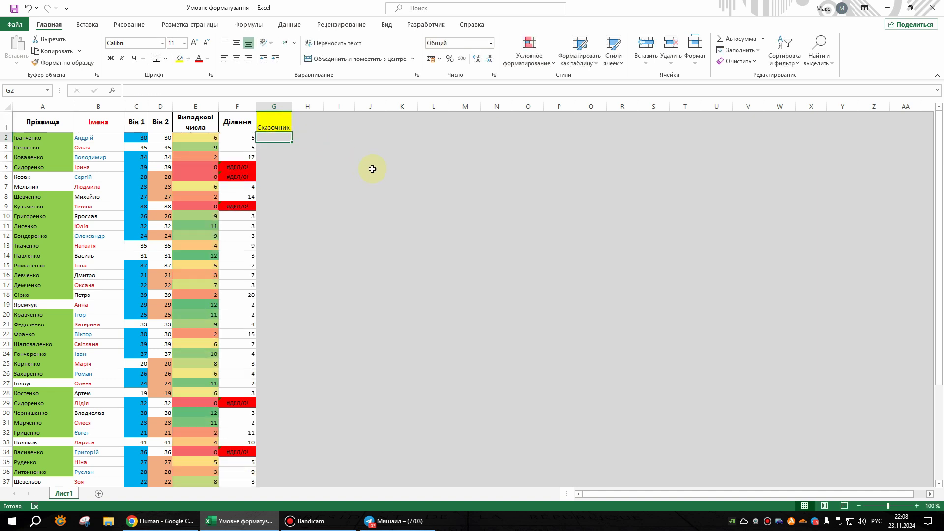